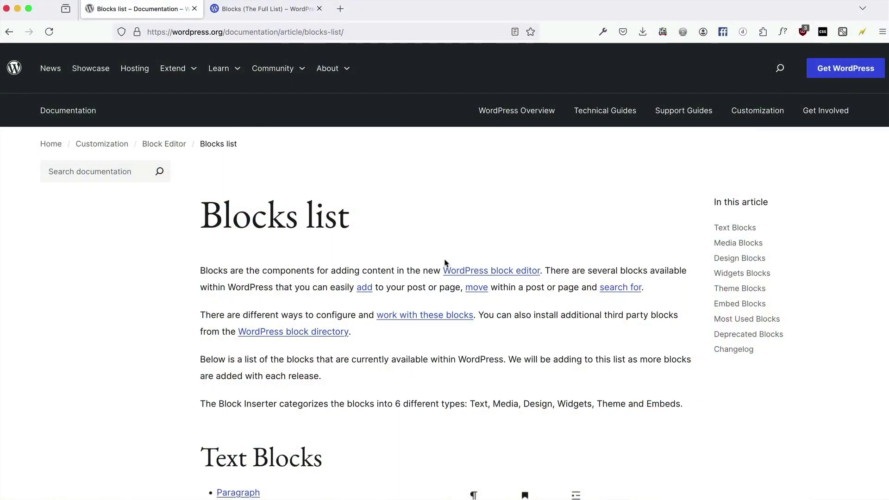
- Scroll the Blocks documentation through the text, media, design, widget, theme and embed categories
scroll(444, 263, down, 5)
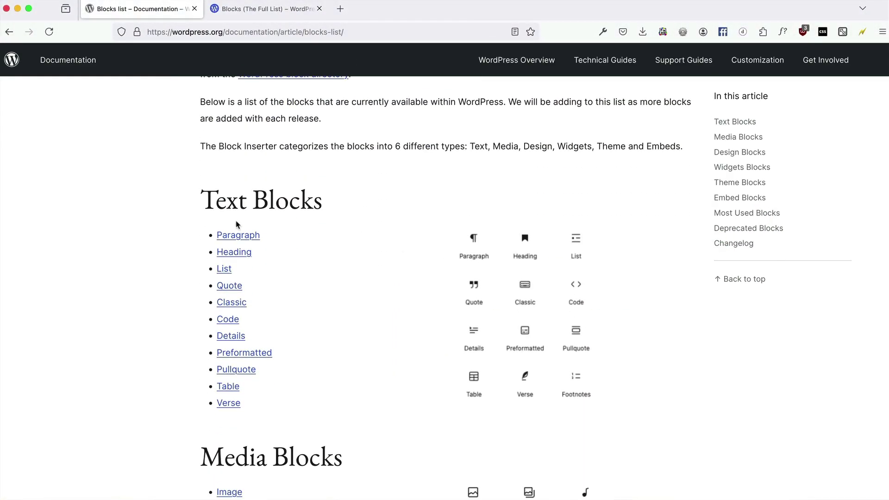
scroll(342, 353, down, 2)
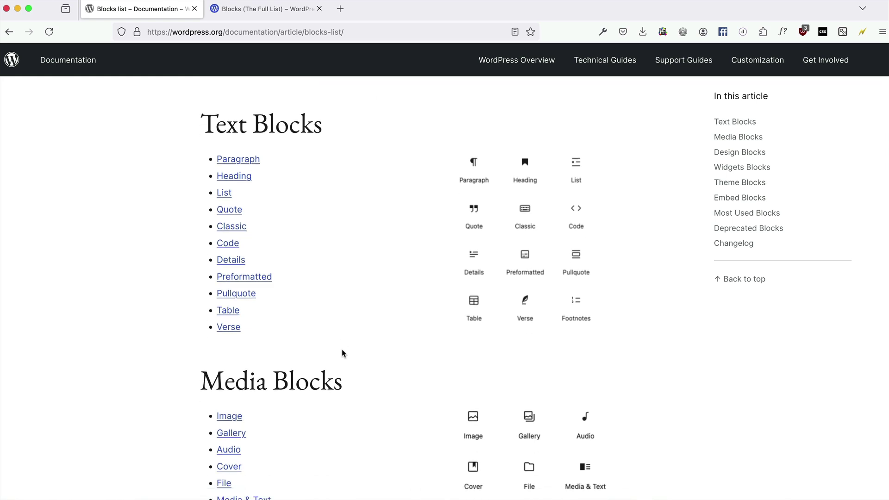
scroll(343, 354, down, 2)
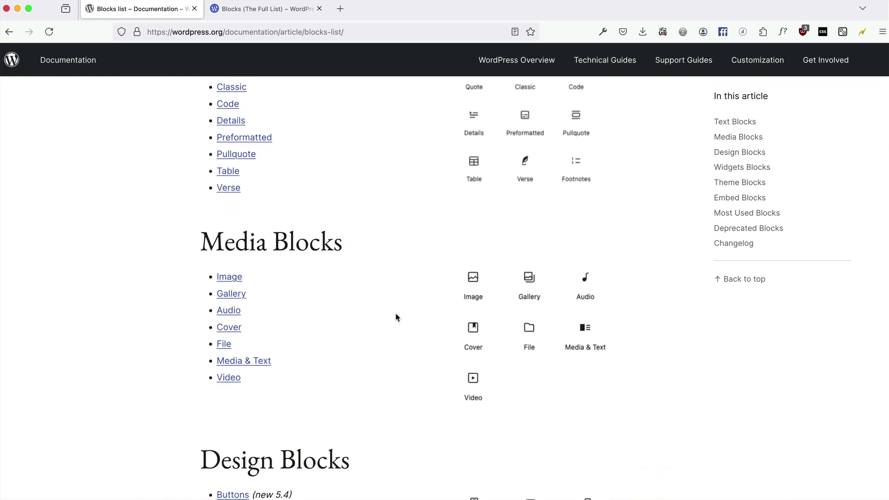
scroll(242, 308, down, 1)
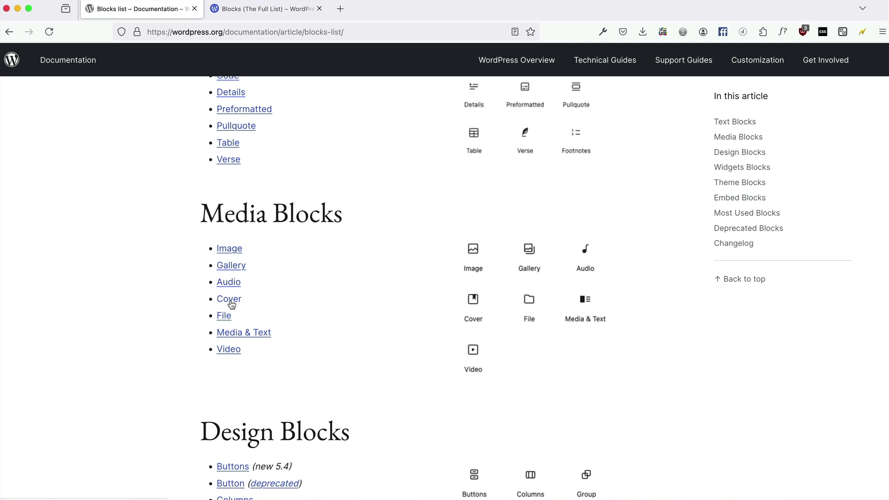
scroll(231, 304, down, 5)
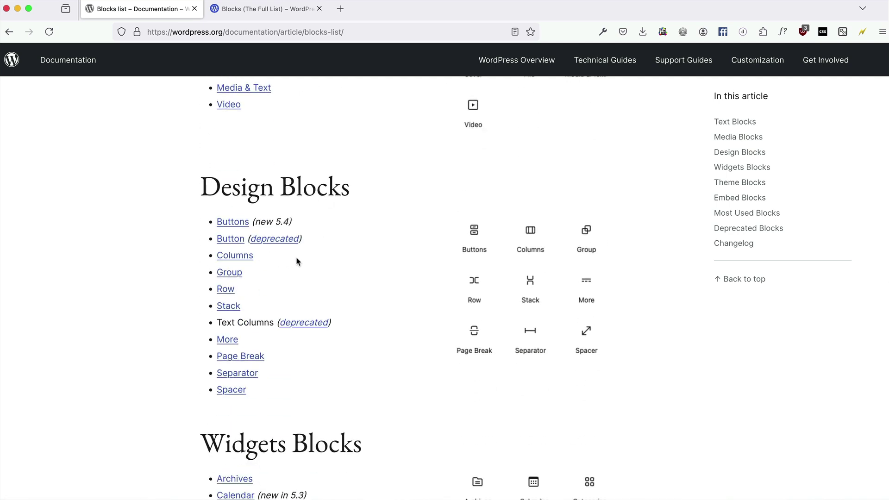
scroll(325, 310, down, 1)
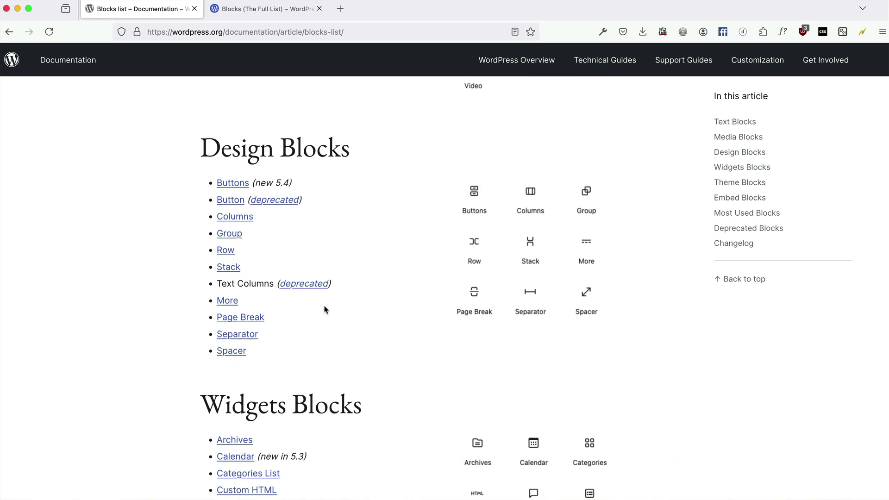
scroll(325, 310, down, 6)
scroll(325, 310, down, 2)
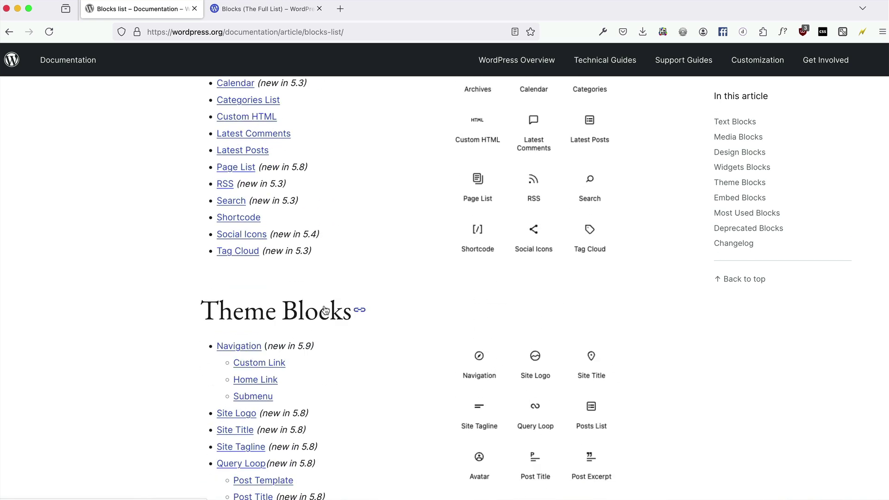
scroll(325, 309, down, 5)
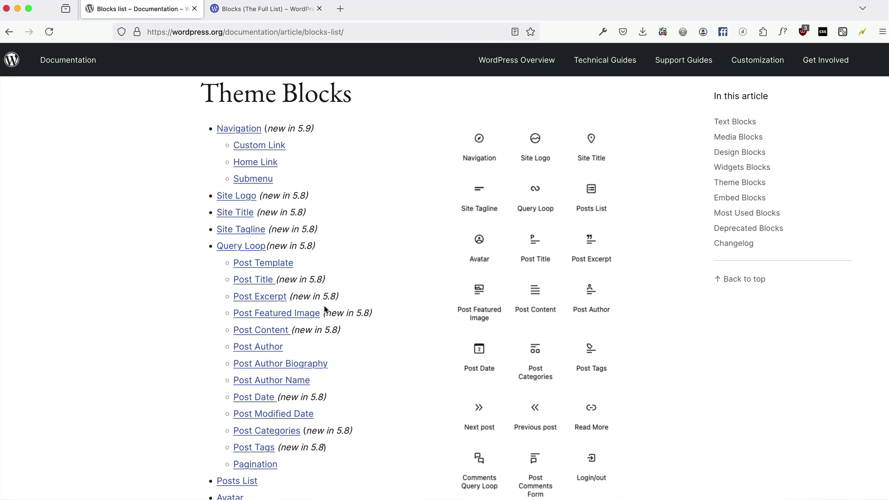
scroll(325, 310, down, 1)
scroll(326, 310, down, 15)
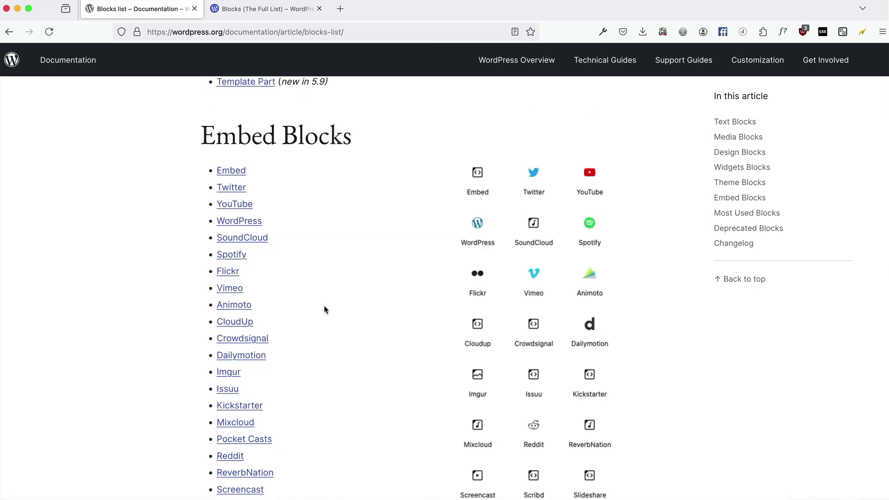
scroll(326, 310, down, 7)
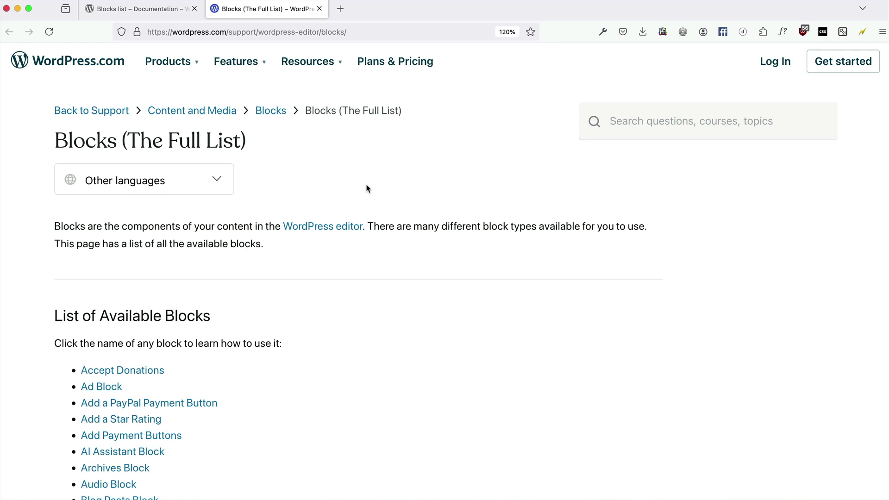
- Scroll the WordPress.com List of Available Blocks to the bottom of the page
scroll(368, 188, down, 8)
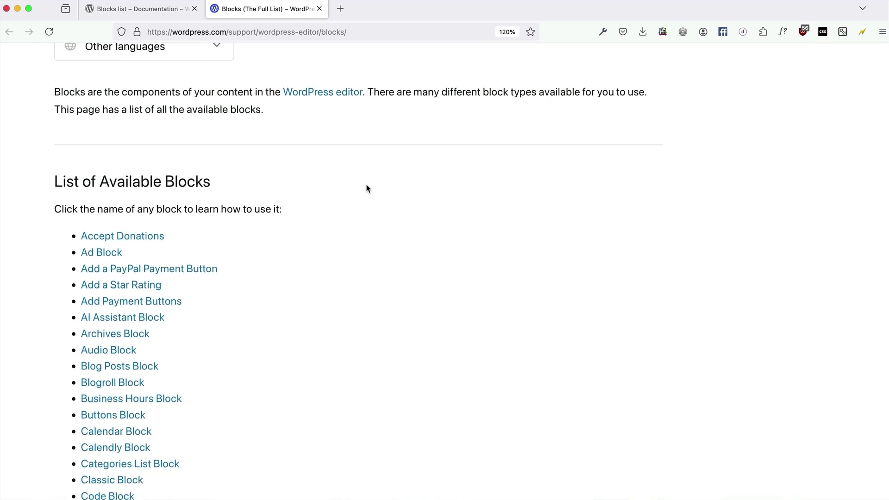
scroll(367, 188, down, 10)
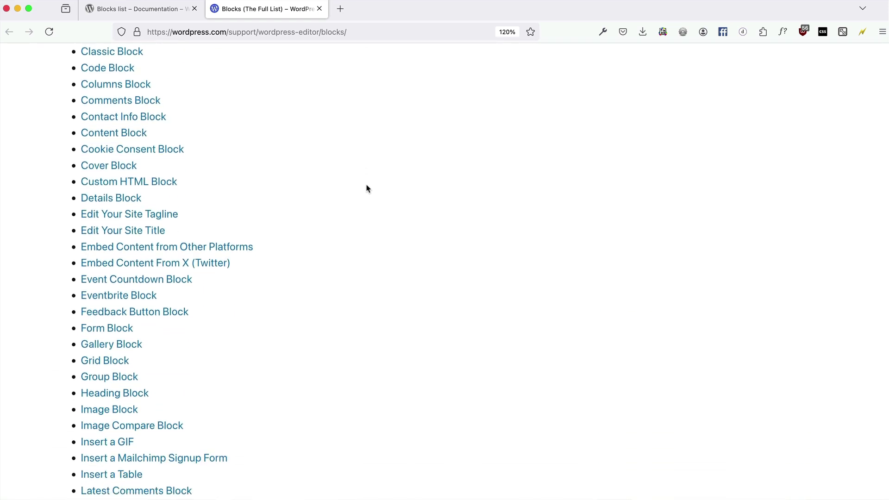
scroll(367, 189, down, 1)
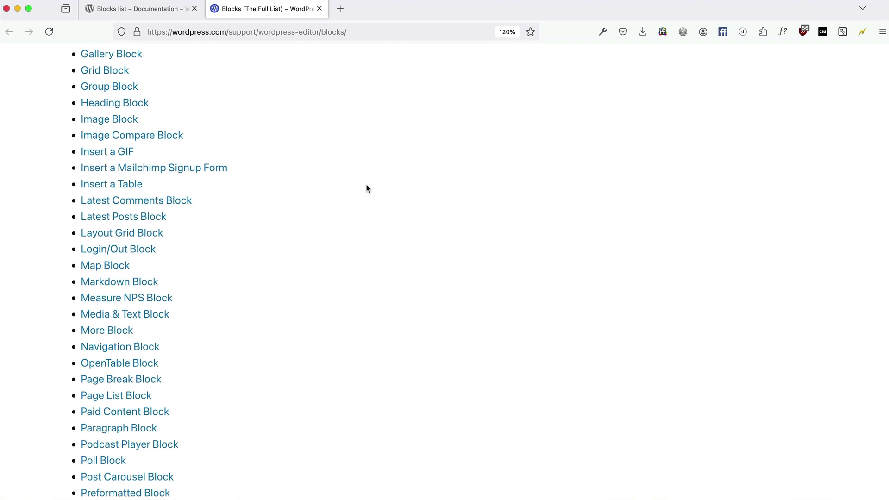
scroll(367, 189, down, 9)
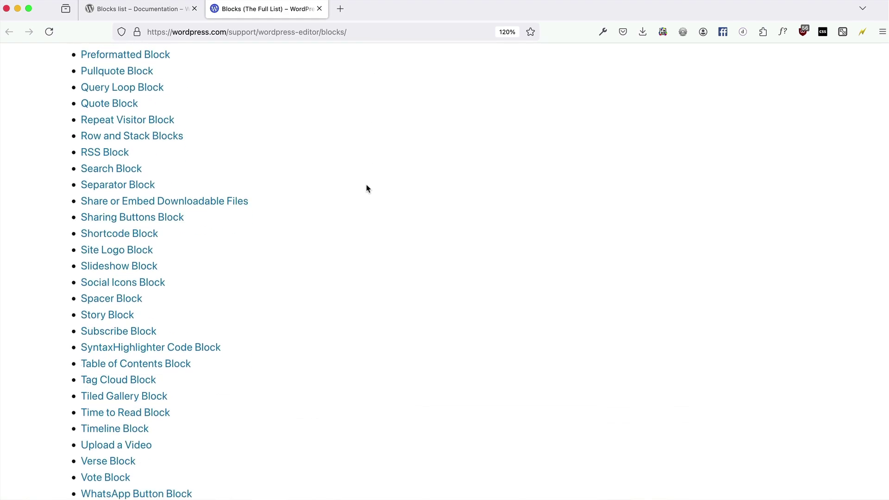
scroll(367, 189, down, 1)
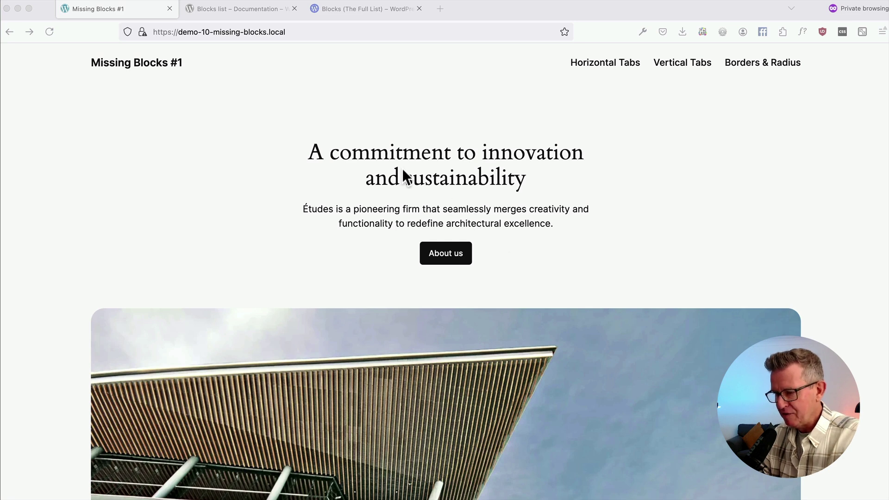
key(super+Tab)
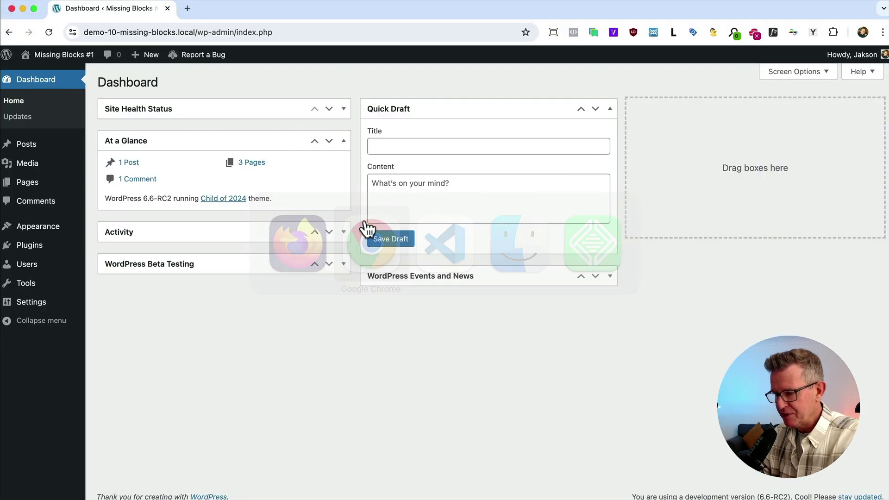
click(33, 249)
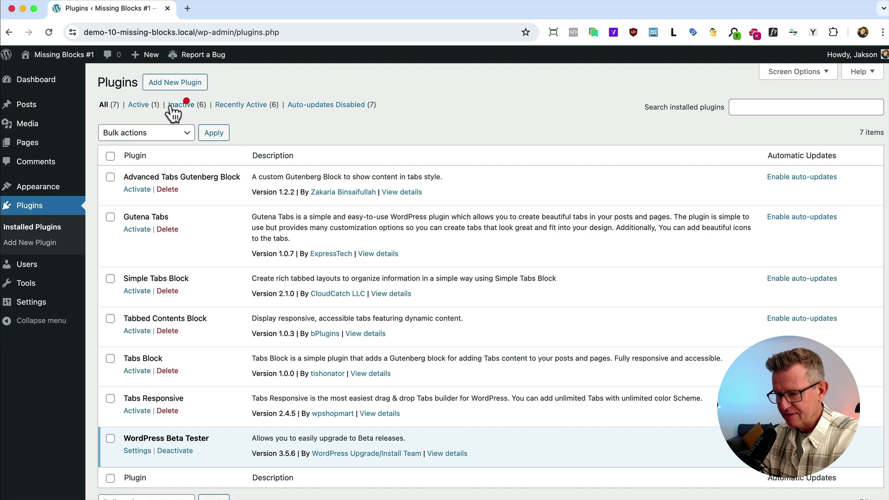
click(181, 105)
scroll(194, 330, down, 1)
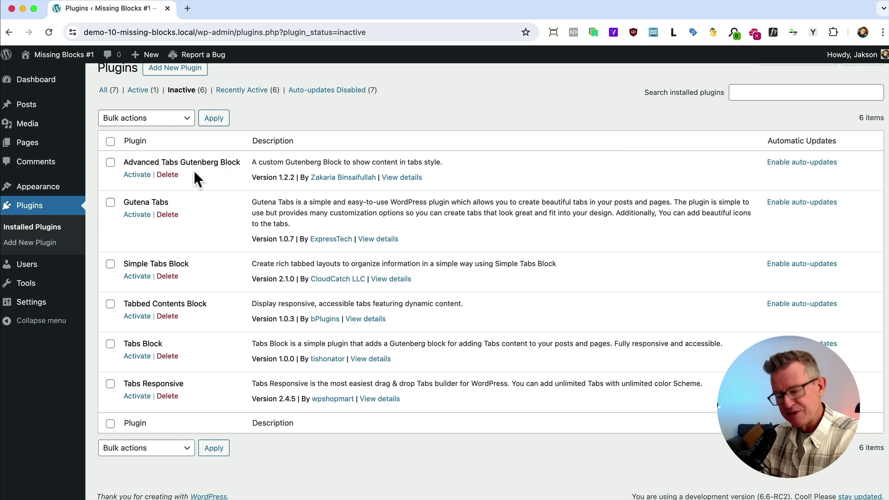
scroll(195, 173, up, 1)
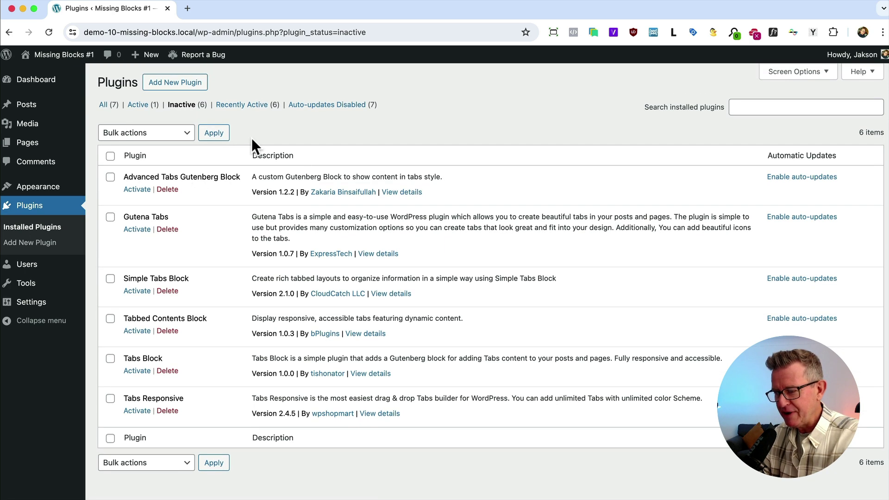
key(super+Tab)
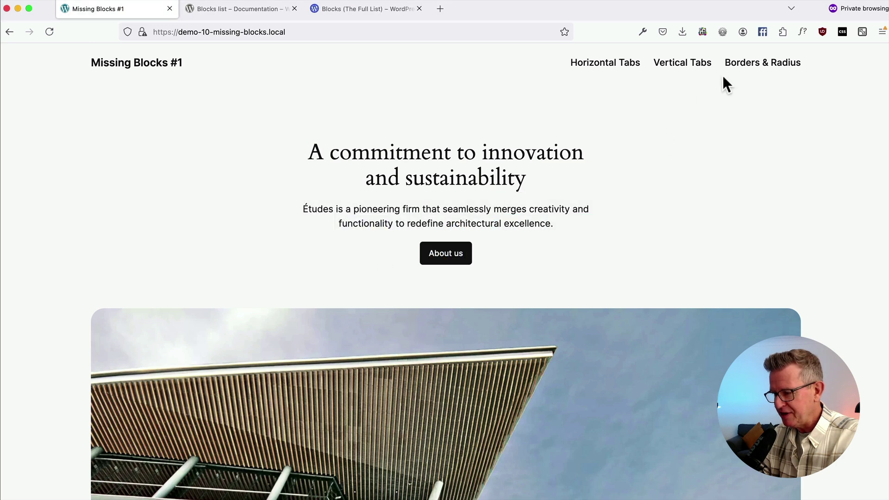
- Visit the Horizontal Tabs demo page, then the Vertical Tabs demo page
click(605, 64)
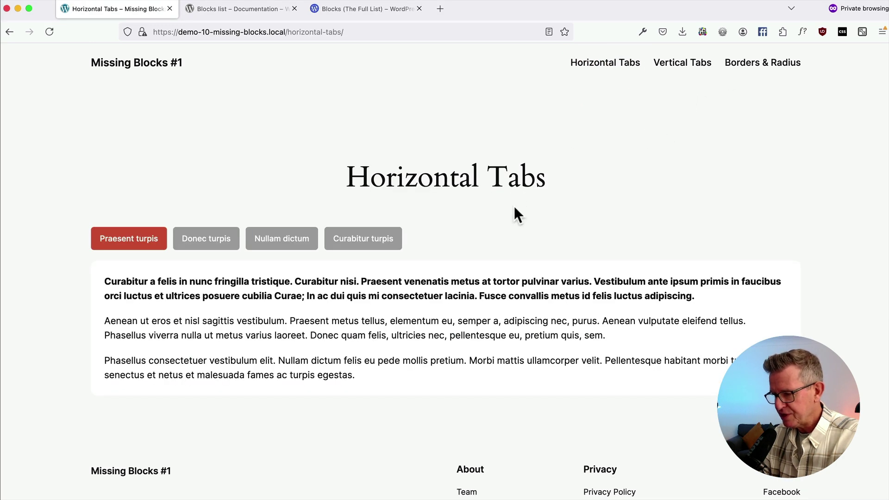
click(683, 67)
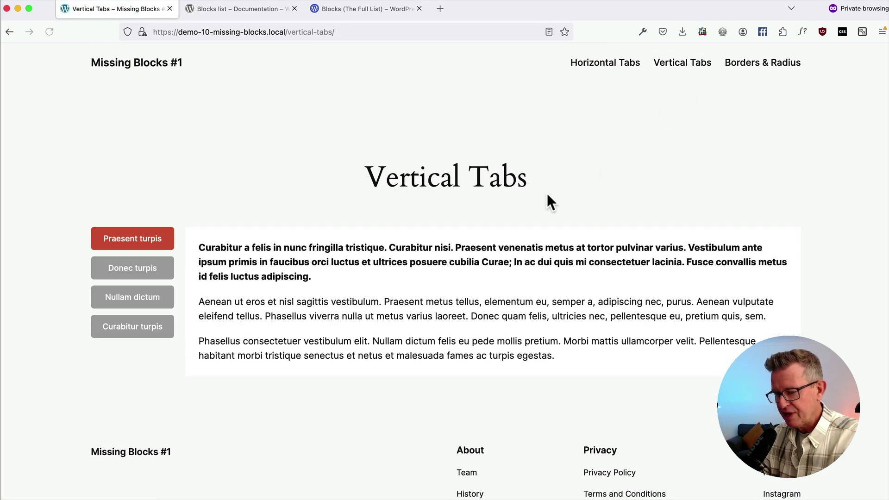
scroll(548, 196, down, 1)
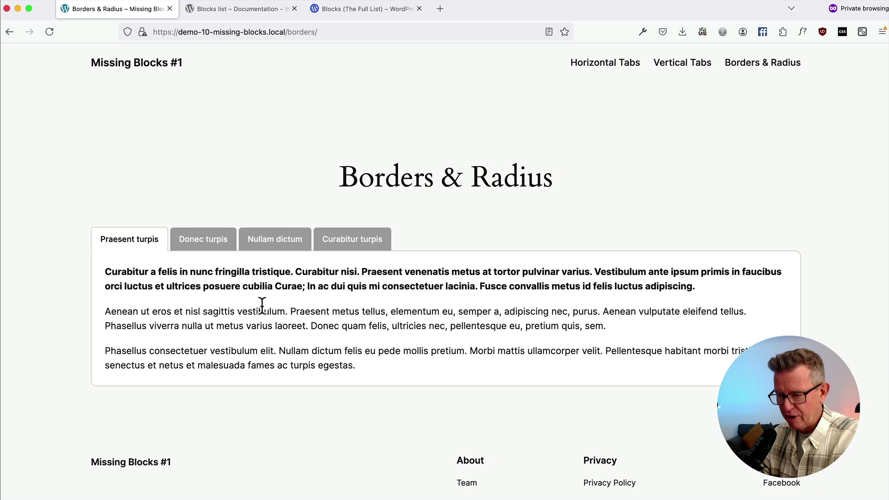
- Try the Donec turpis, Nullam dictum and Curabitur turpis tabs, then return to Horizontal Tabs
click(206, 249)
click(264, 246)
click(338, 245)
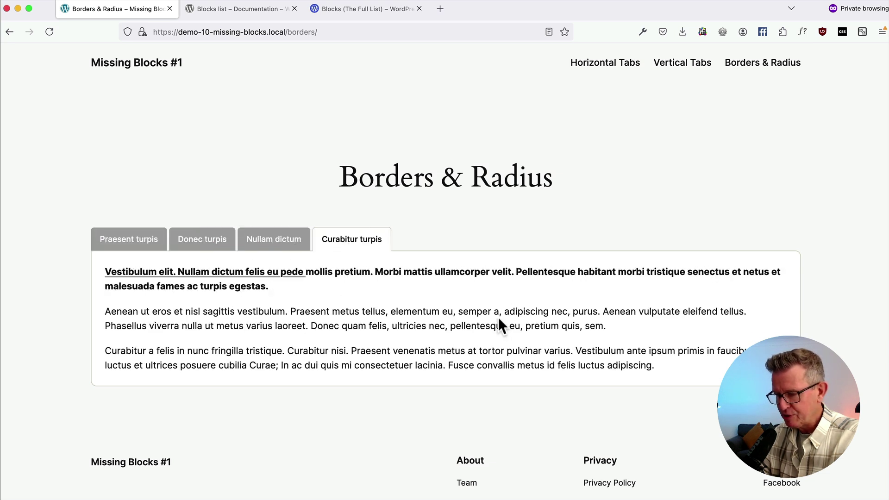
click(596, 63)
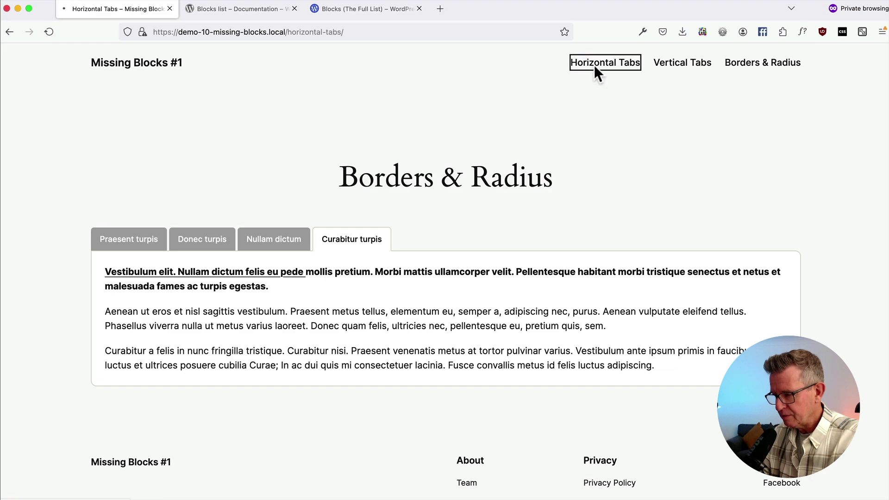
- At a 504 px responsive width, cycle through the stacked Donec, Nullam dictum, Curabitur and Praesent tabs
key(super+alt+m)
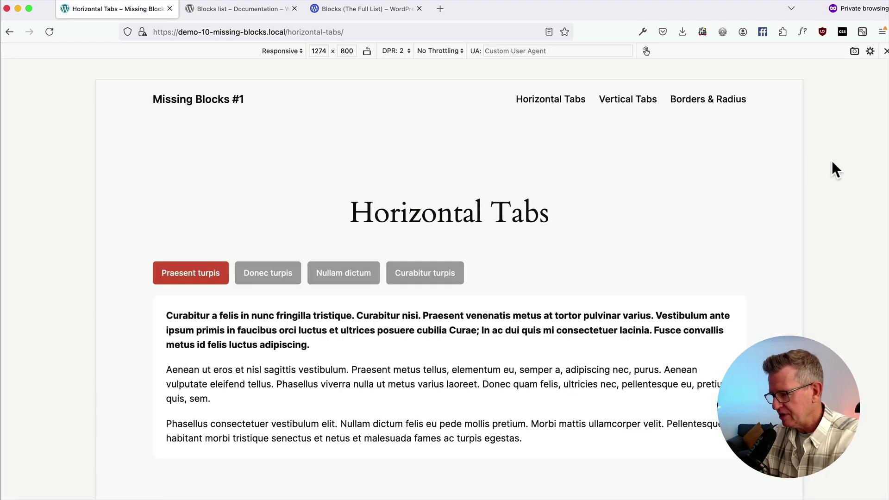
drag(800, 169, 565, 168)
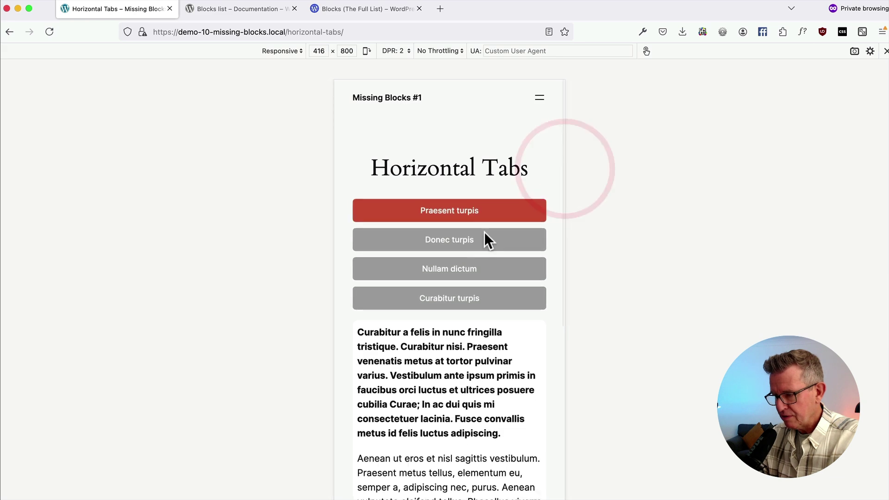
click(446, 245)
click(441, 271)
scroll(441, 274, down, 2)
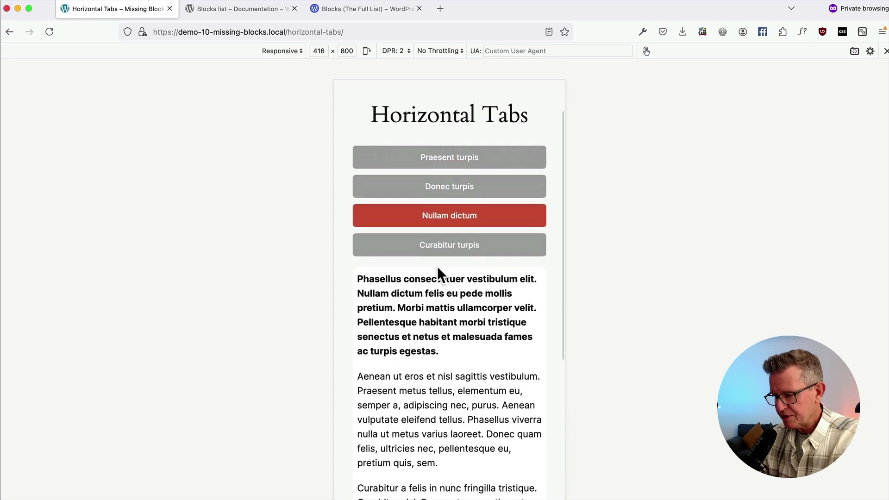
scroll(440, 274, up, 2)
click(427, 302)
click(447, 245)
click(476, 210)
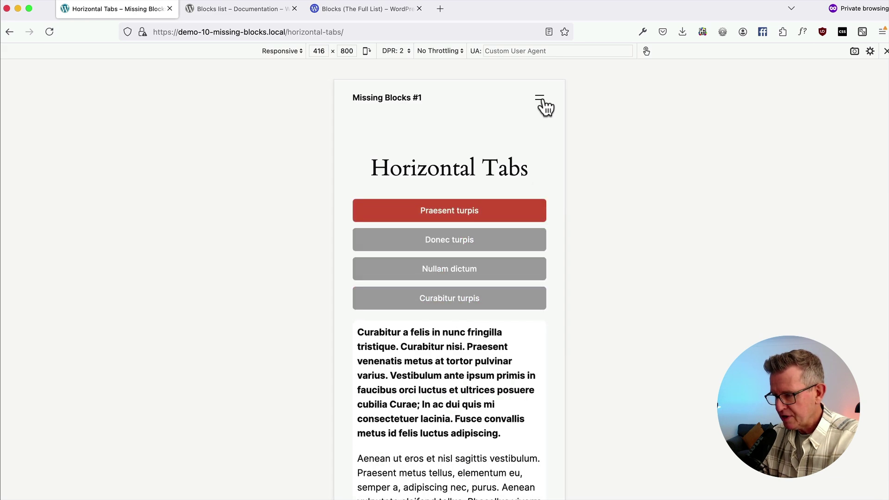
- Navigate to Vertical Tabs, widen the preview to desktop width, then go to Borders & Radius
click(540, 98)
click(526, 152)
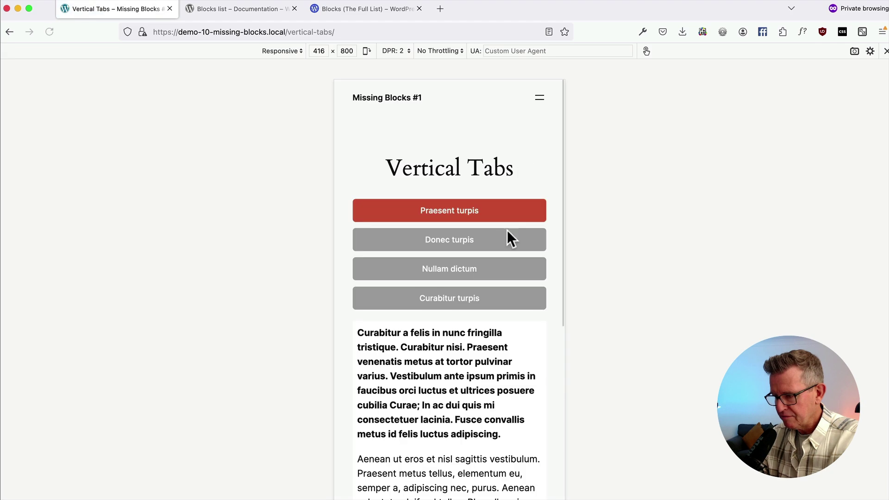
drag(564, 224, 812, 240)
click(721, 106)
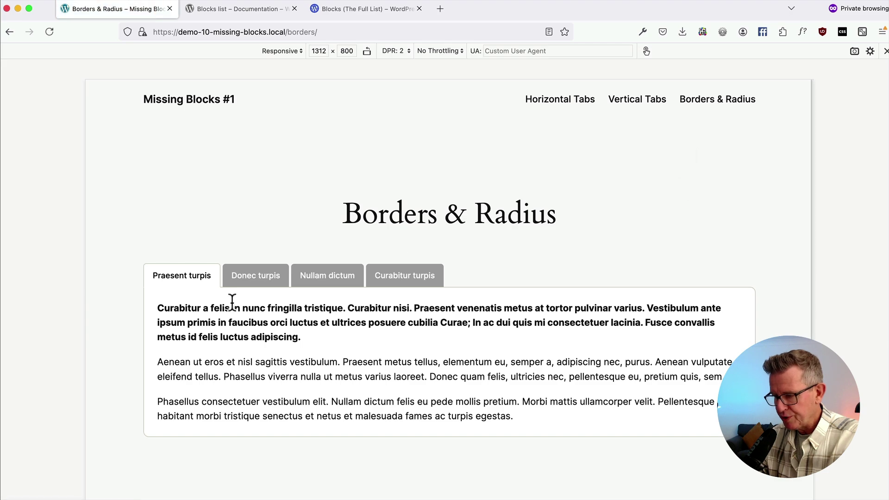
drag(812, 189, 788, 225)
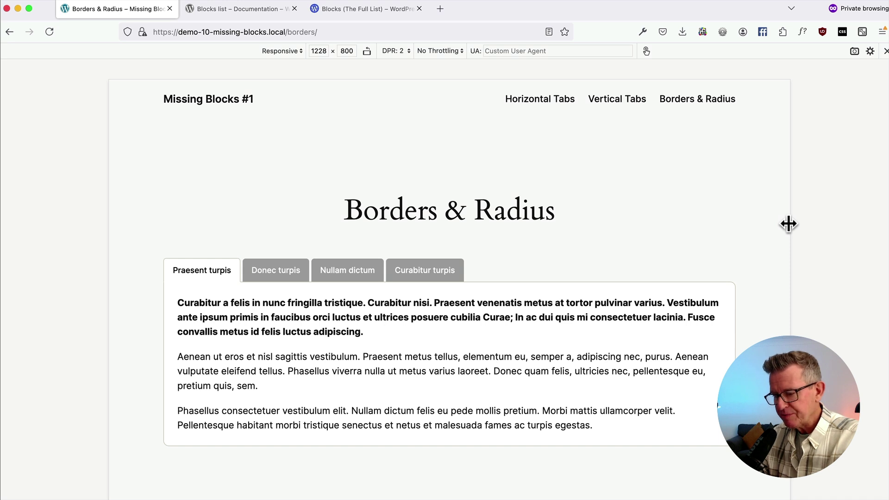
- Test the Borders & Radius tabs, then return to Horizontal Tabs at full width
click(288, 278)
click(357, 271)
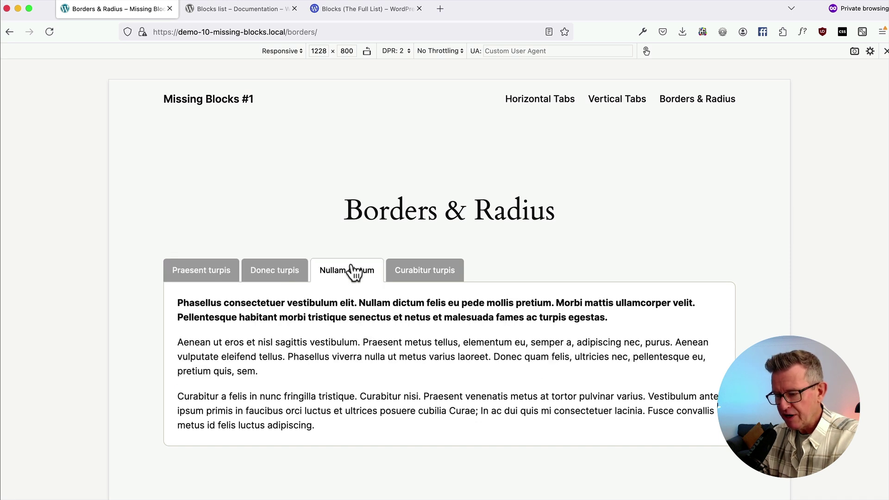
click(434, 272)
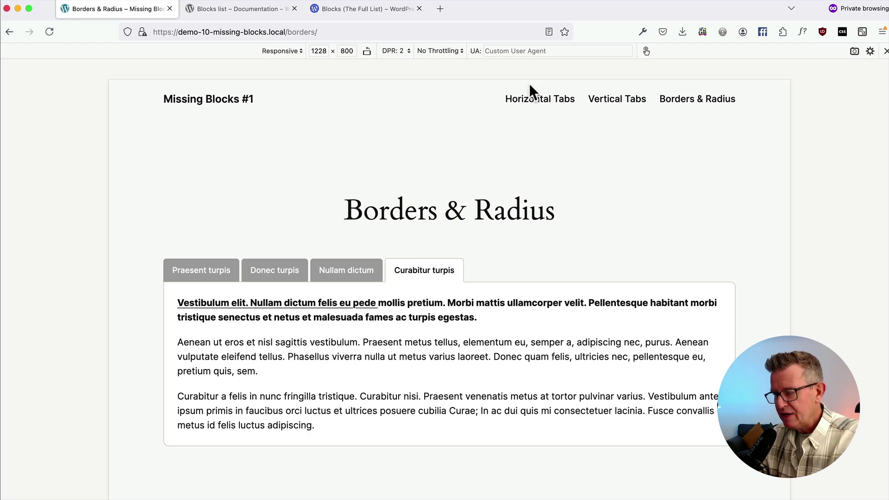
click(538, 99)
click(885, 51)
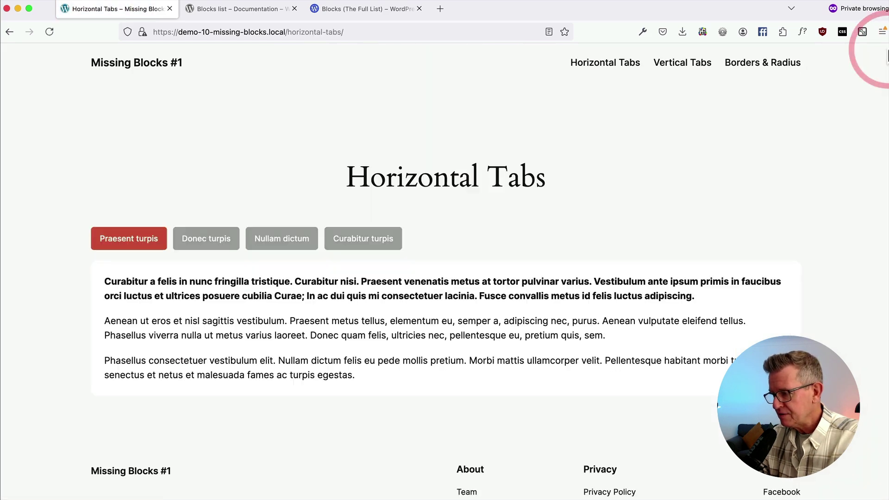
- Switch to the Chrome wp-admin, pass through Appearance > Themes, and open Pages
key(super+Tab)
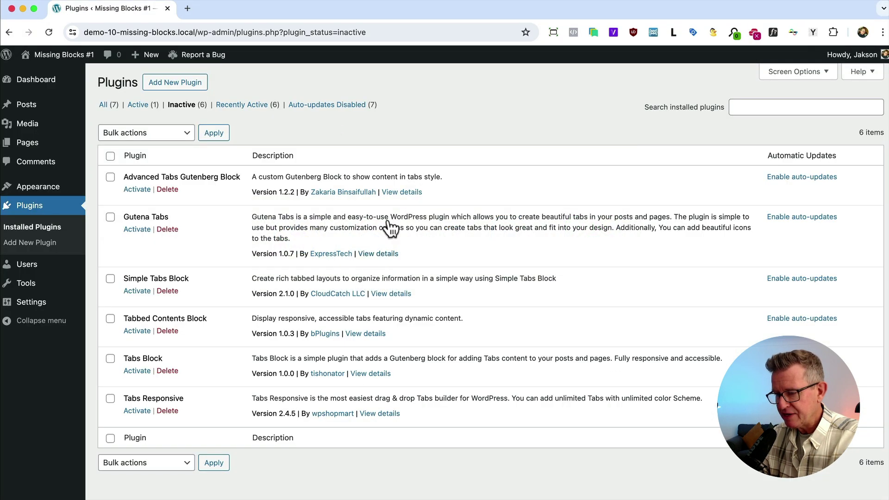
click(31, 190)
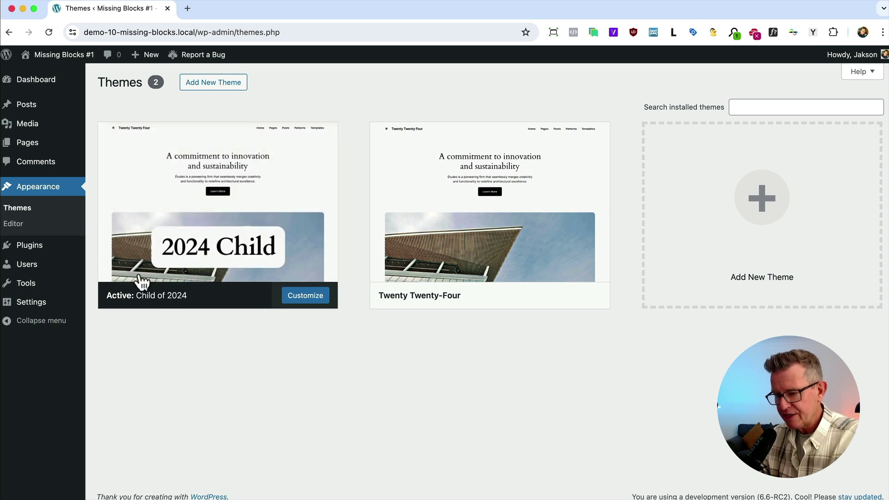
click(32, 144)
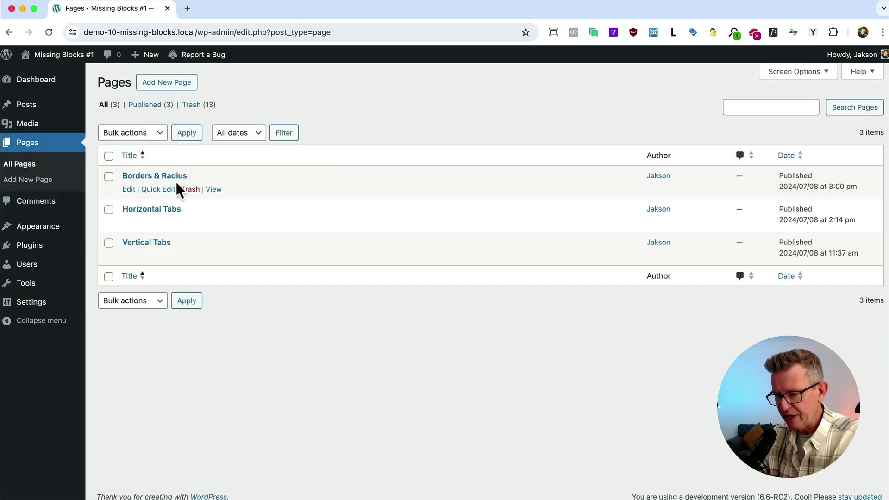
- Open Horizontal Tabs in the block editor and select the Tab Buttons group with its four buttons
click(160, 209)
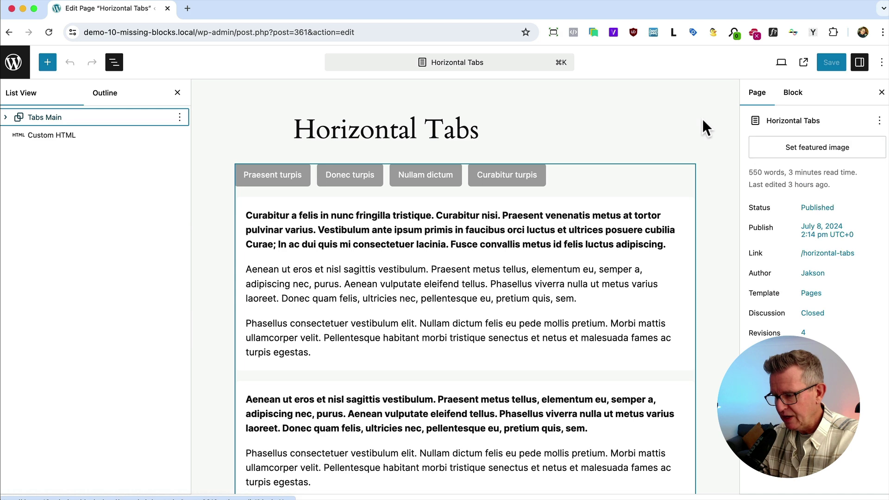
click(860, 62)
click(596, 190)
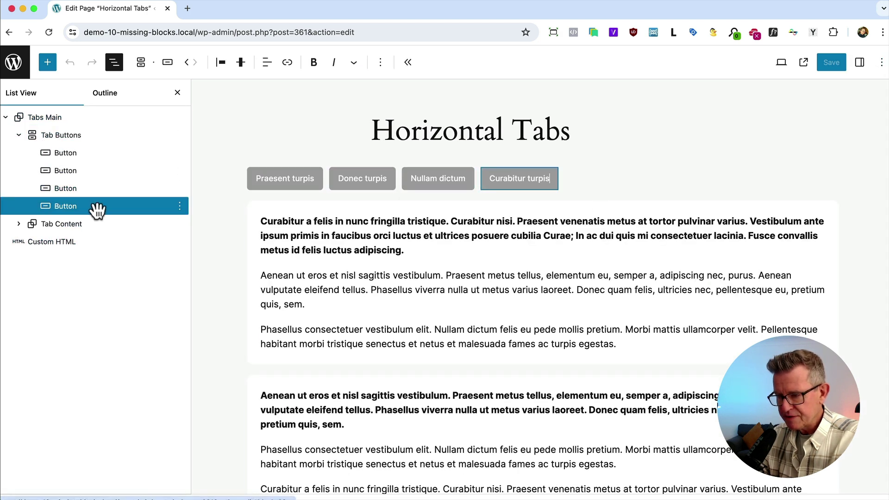
click(141, 63)
click(860, 62)
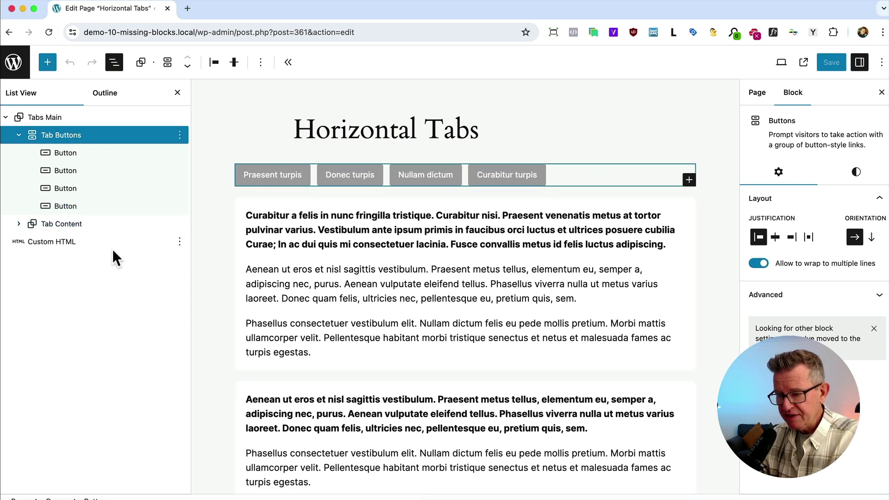
- In List View, expand Tab Content and Tab 1, selecting the Tab 1 and Tab 2 panels
click(19, 225)
click(70, 225)
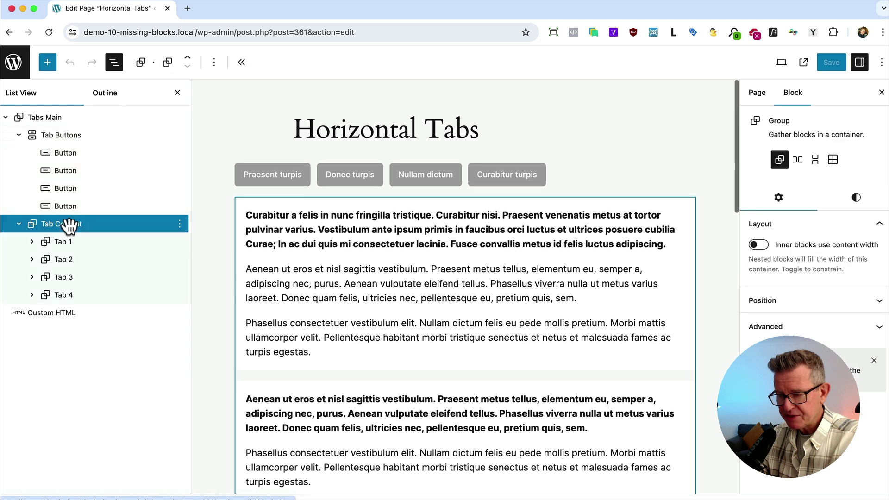
click(63, 243)
scroll(473, 248, up, 2)
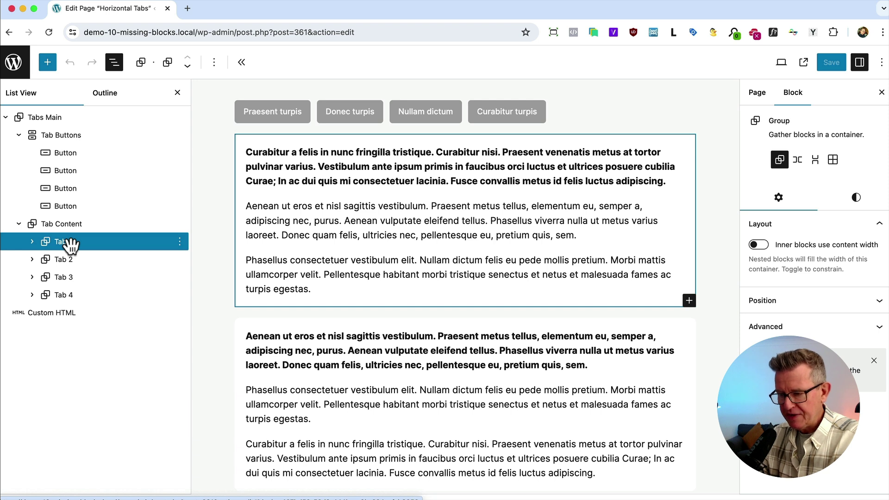
click(32, 241)
click(69, 312)
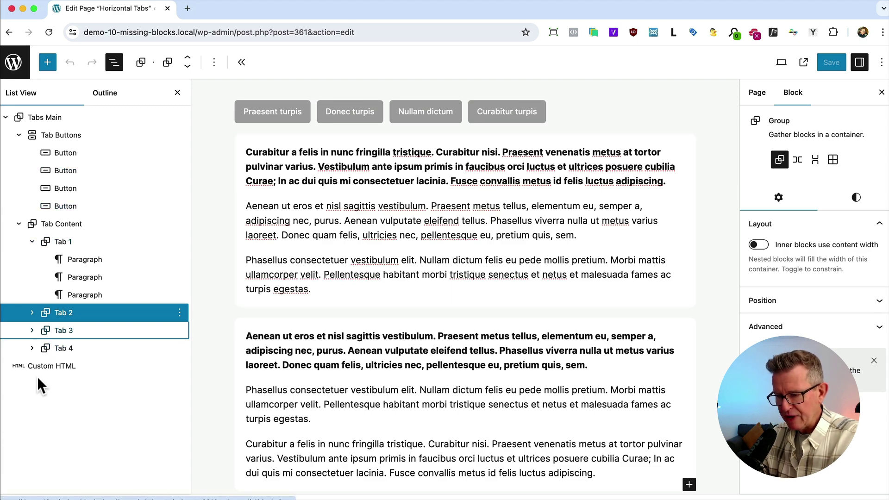
click(65, 365)
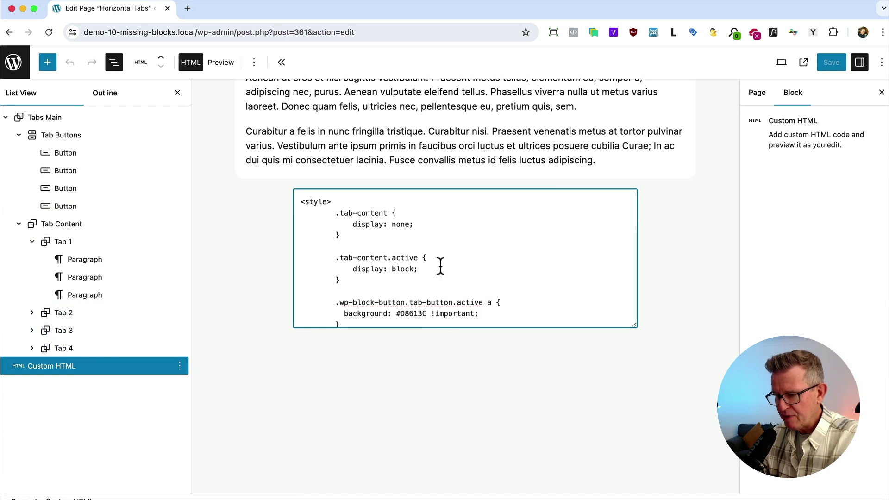
scroll(440, 265, down, 10)
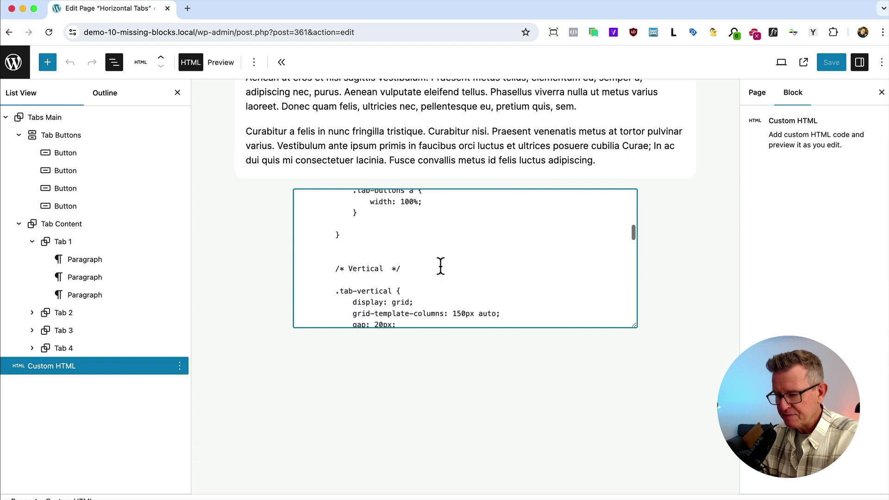
scroll(440, 265, down, 15)
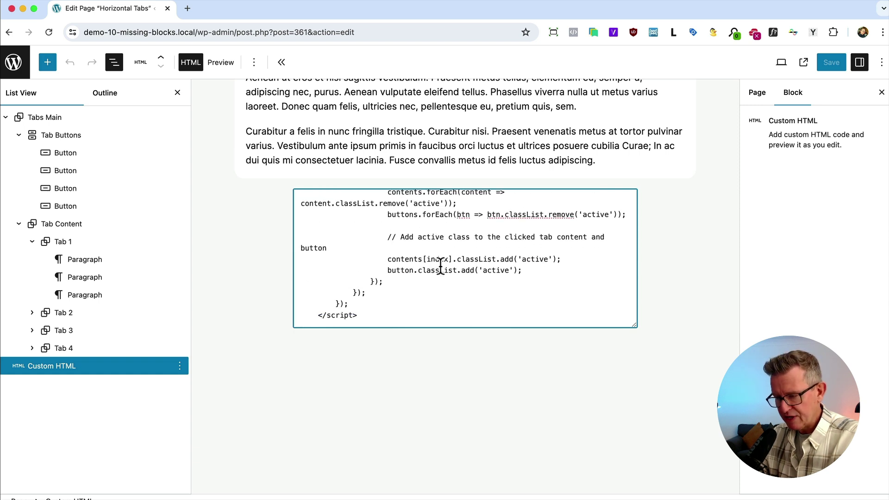
scroll(441, 266, up, 5)
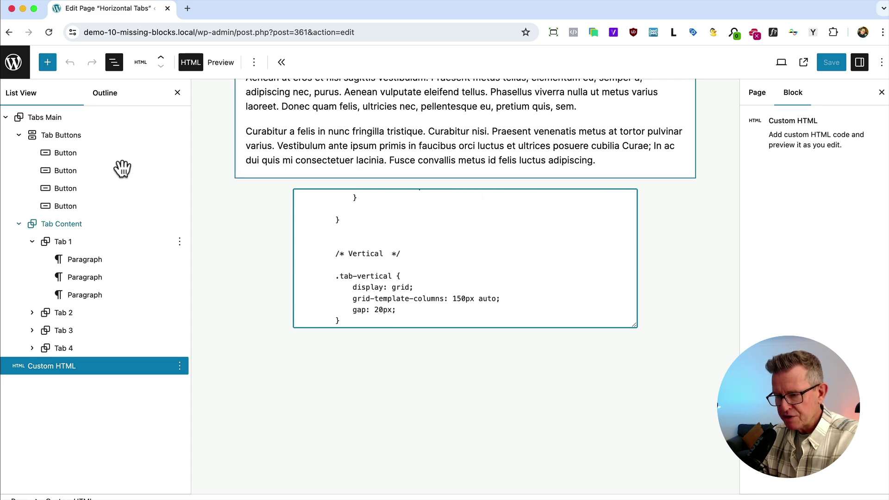
click(45, 117)
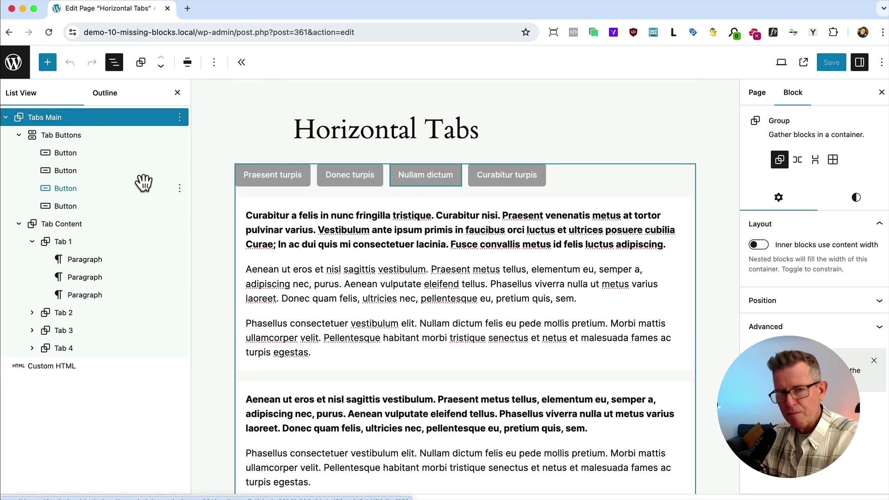
- Check the Advanced CSS classes on Tabs Main, the Tab Buttons group and the first button
click(55, 134)
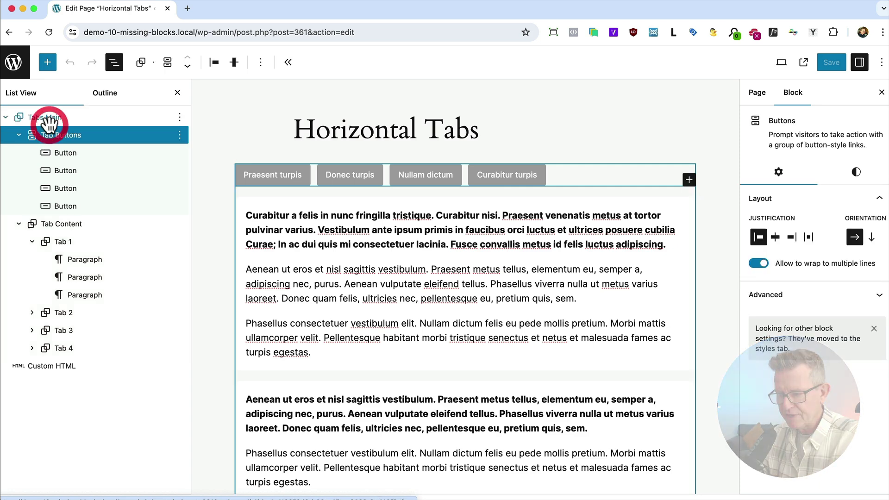
click(45, 119)
click(825, 326)
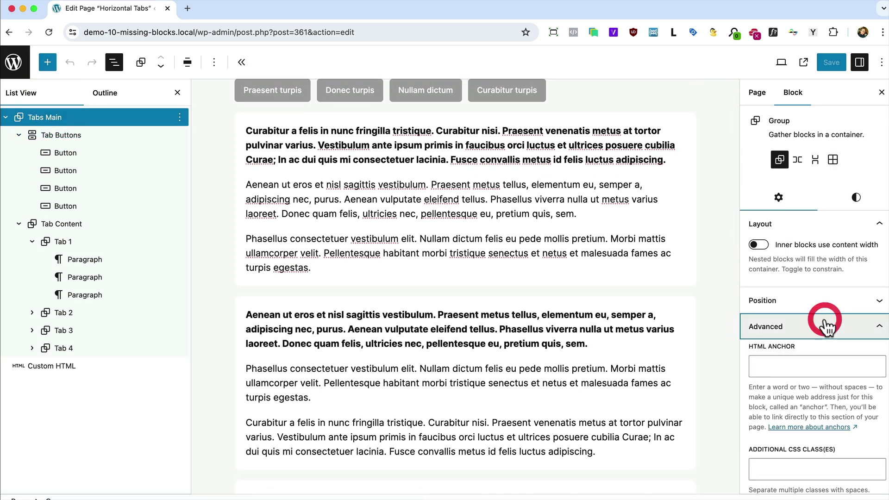
click(824, 327)
click(58, 134)
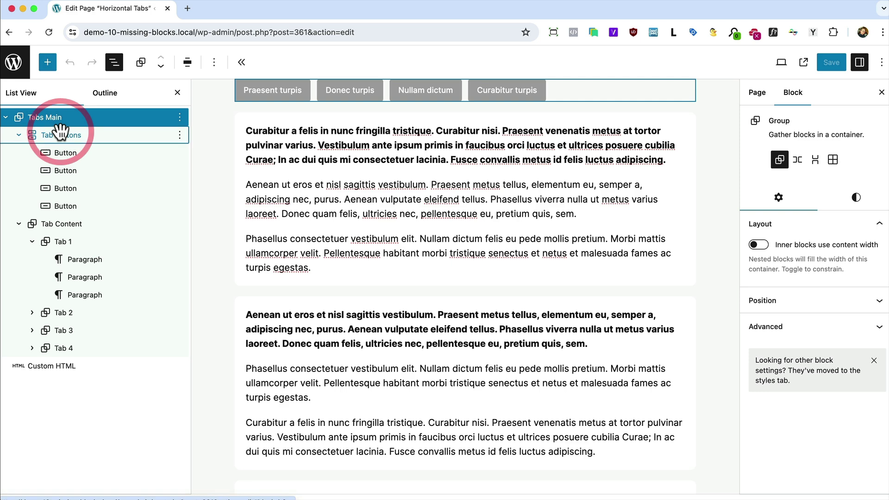
click(813, 296)
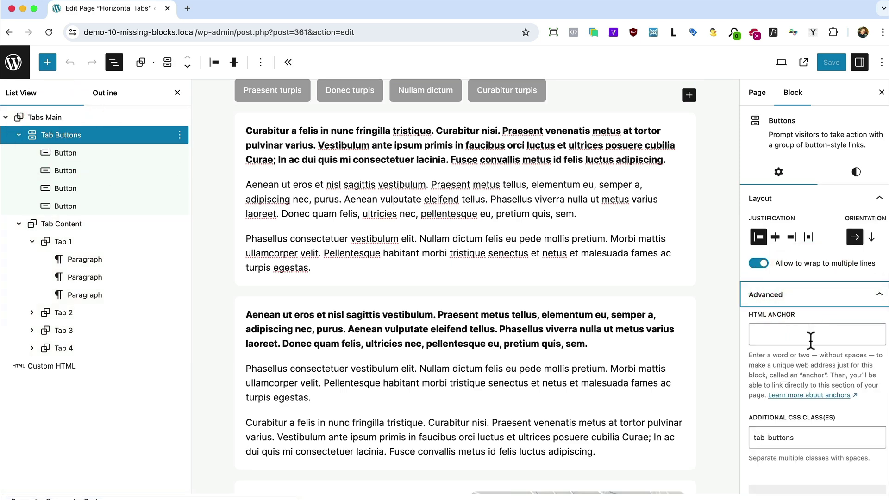
scroll(796, 403, down, 1)
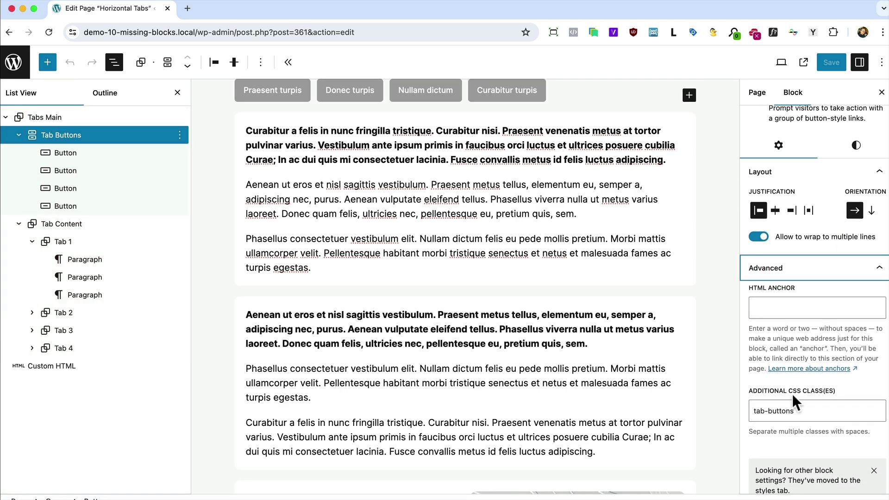
click(60, 152)
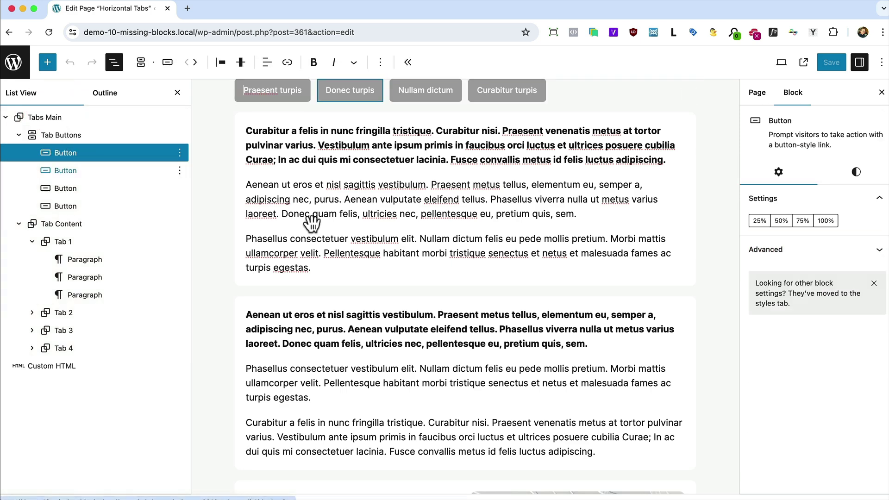
click(765, 250)
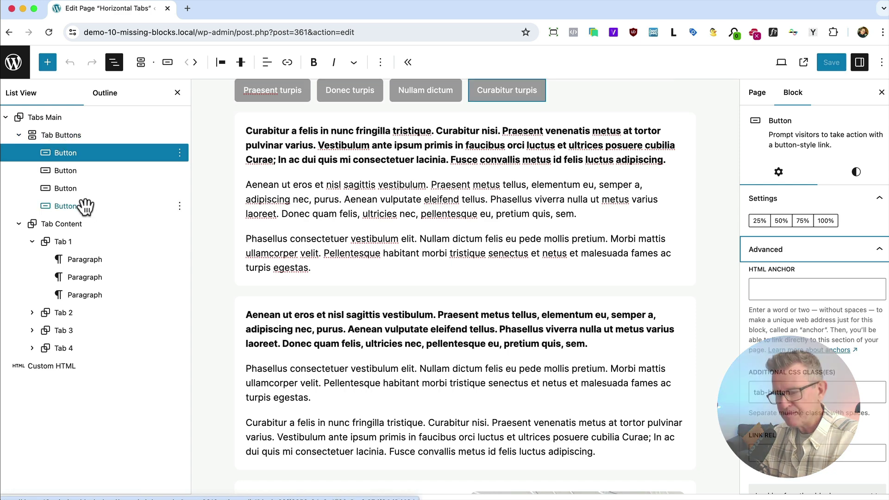
- Check the Tab Content group, then confirm Tab 1 and Tab 2 both use class tab-content
click(71, 224)
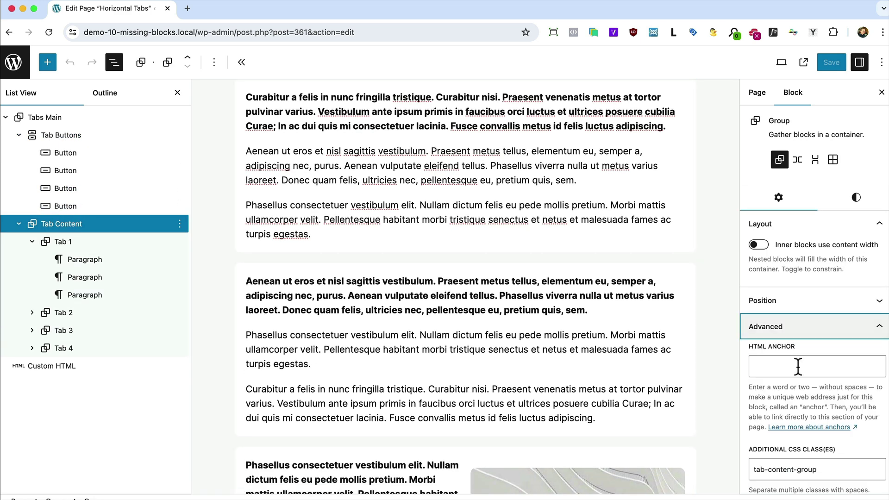
scroll(798, 366, down, 2)
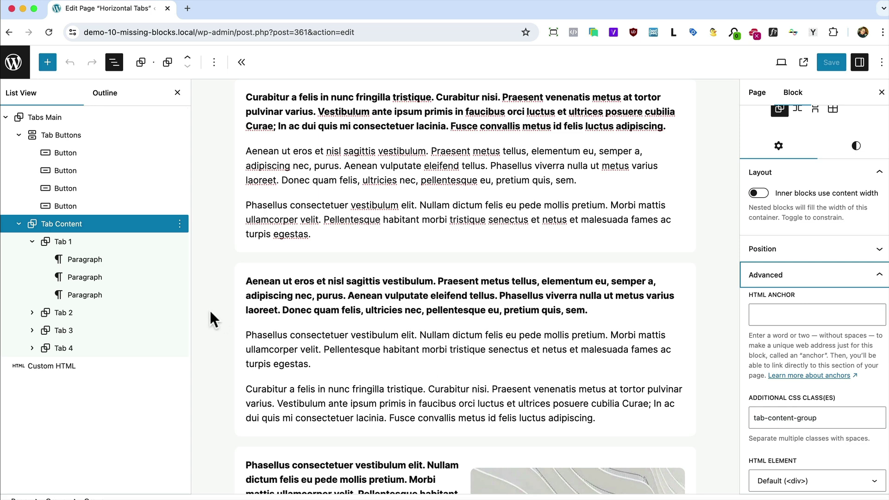
click(64, 241)
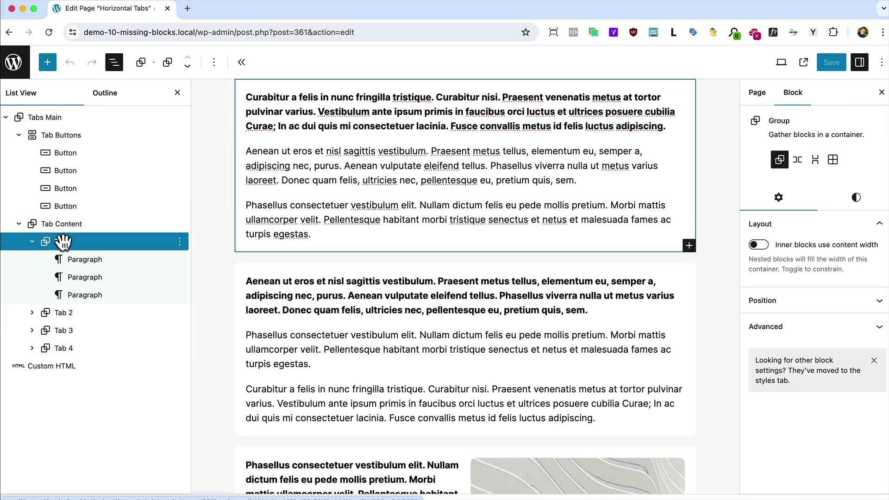
click(761, 326)
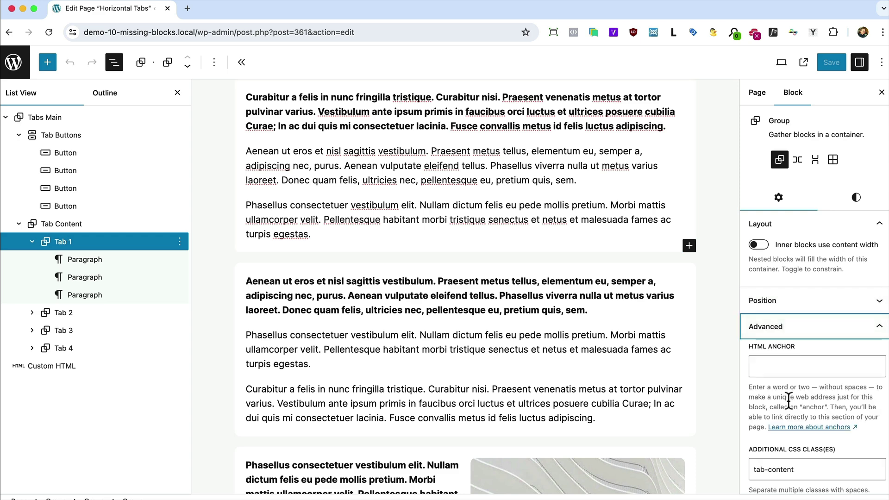
click(67, 312)
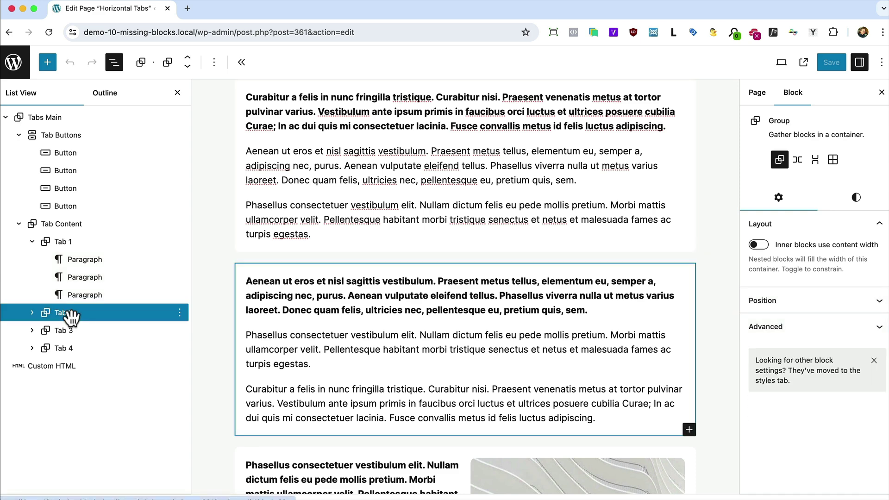
click(778, 332)
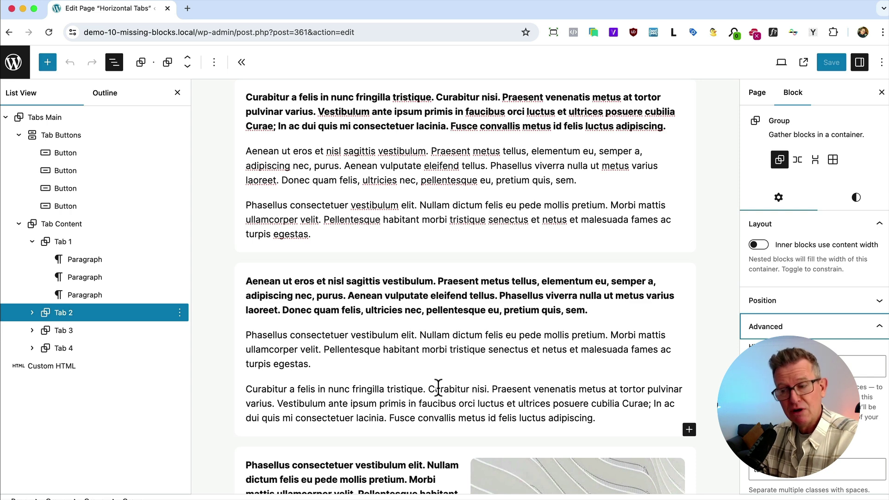
- Merge the fourth tab button into the third, delete the Tab 4 panel, and save
scroll(553, 353, up, 5)
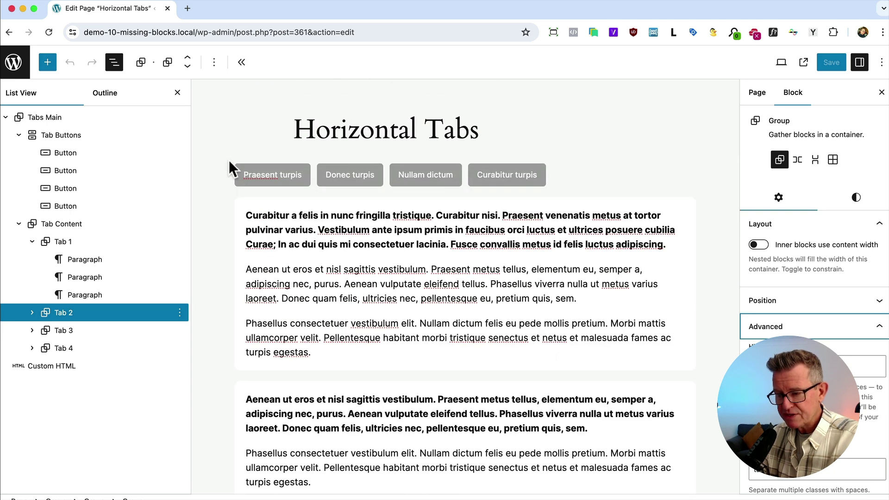
click(66, 199)
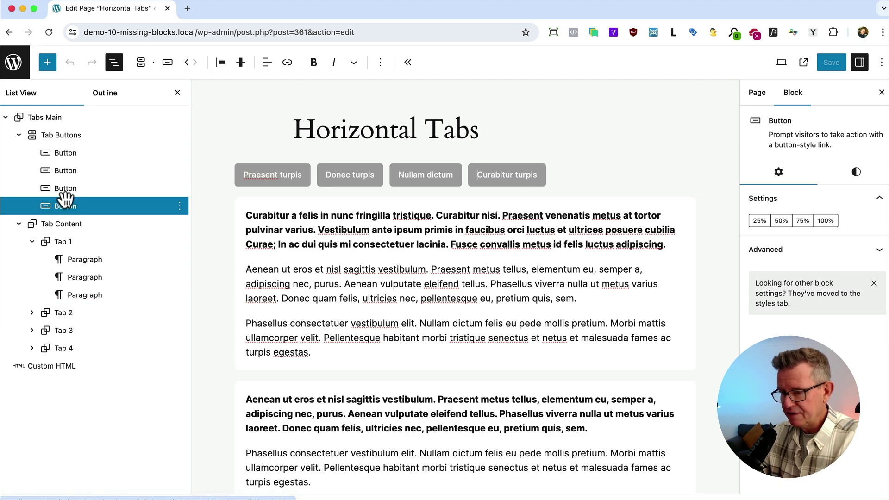
key(BackSpace)
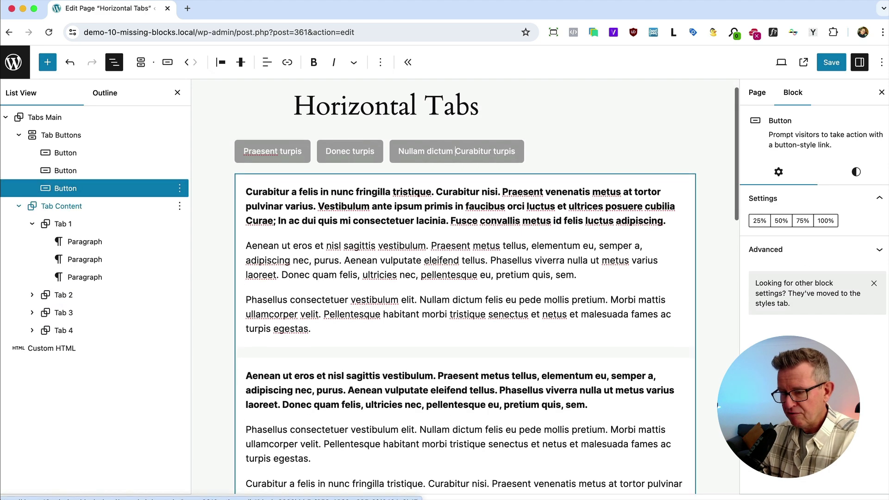
click(68, 329)
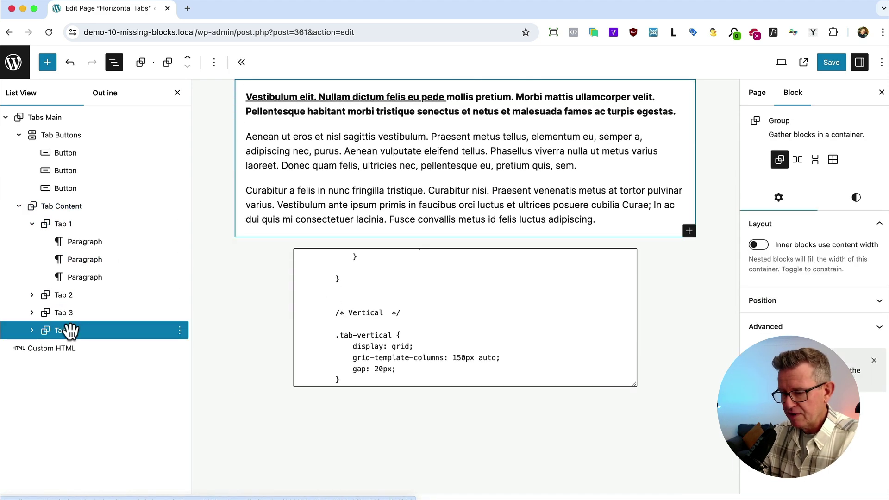
key(BackSpace)
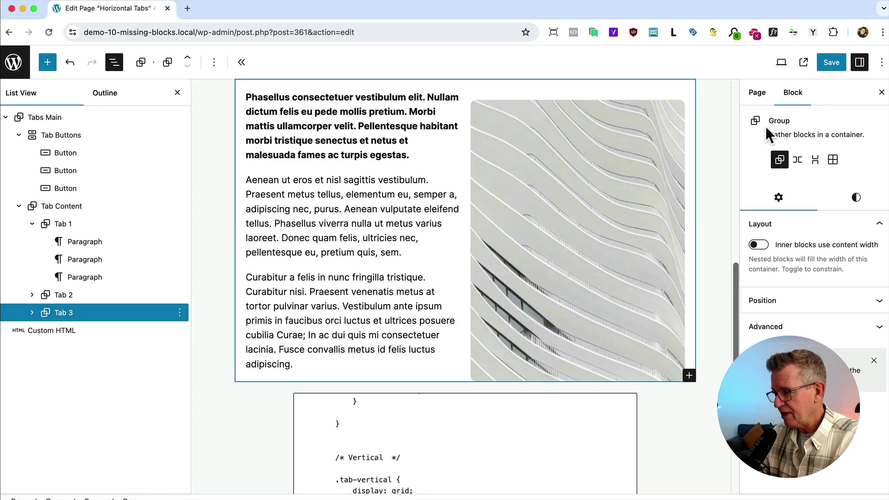
click(830, 62)
- Reload the live page in Firefox and test the three remaining tabs
key(super+Tab)
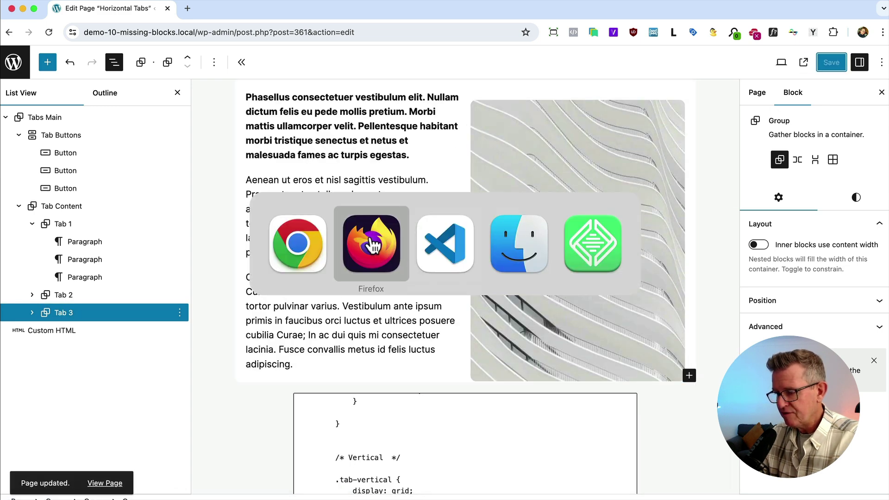
key(super+r)
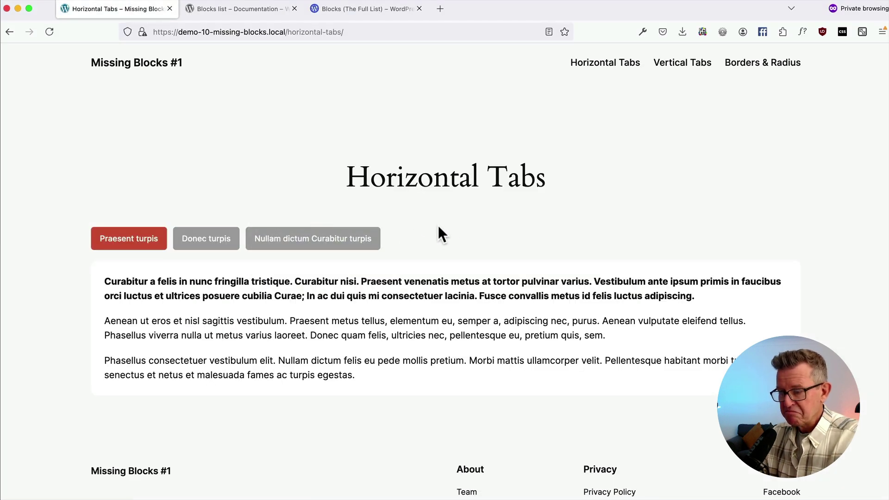
click(341, 238)
click(221, 228)
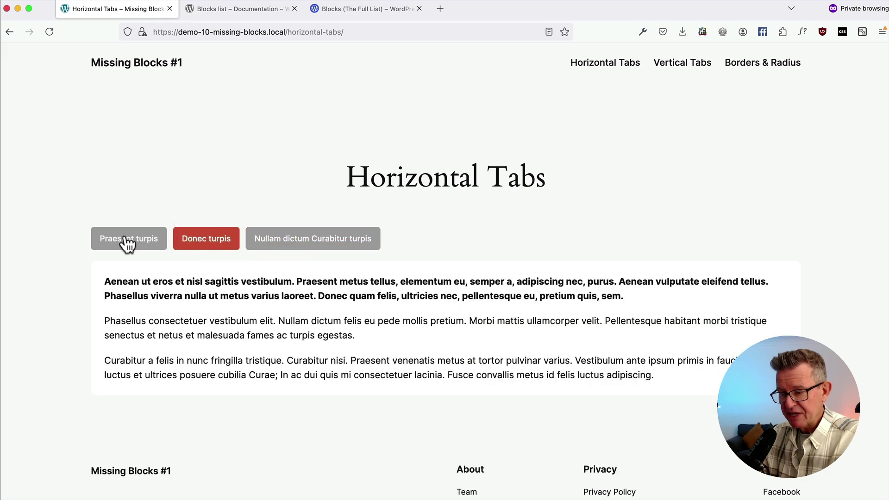
click(126, 240)
click(311, 237)
key(super+Tab)
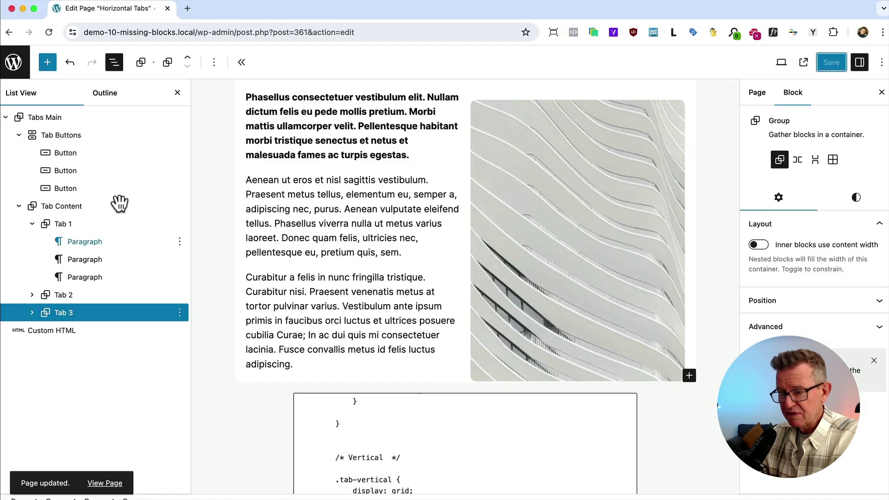
- Duplicate the third tab button and the Tab 3 panel in List View, then update the page
click(69, 189)
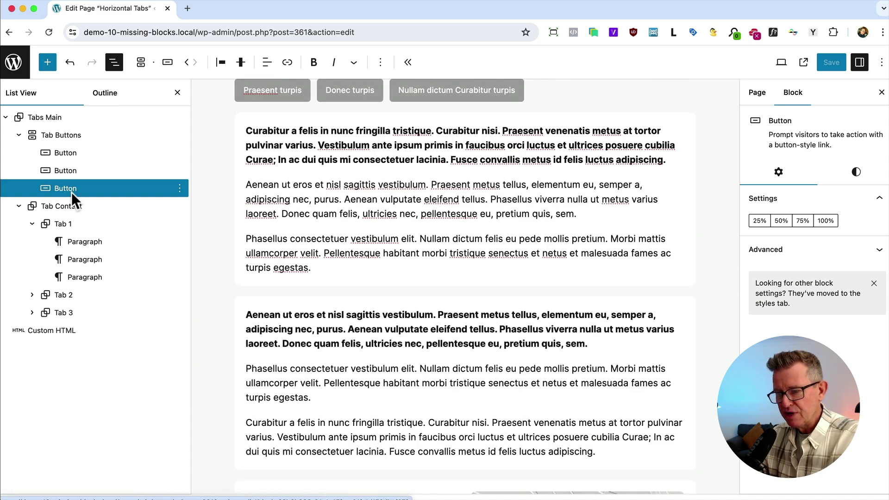
right_click(72, 194)
click(109, 234)
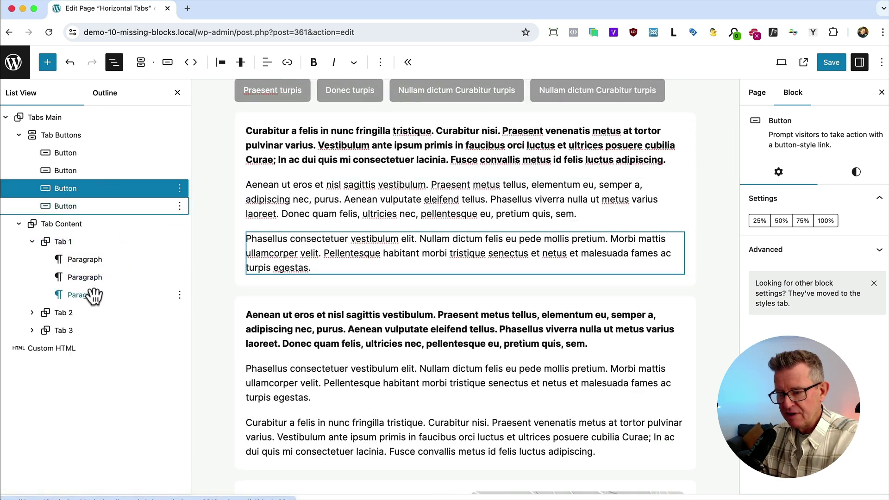
click(71, 329)
right_click(70, 329)
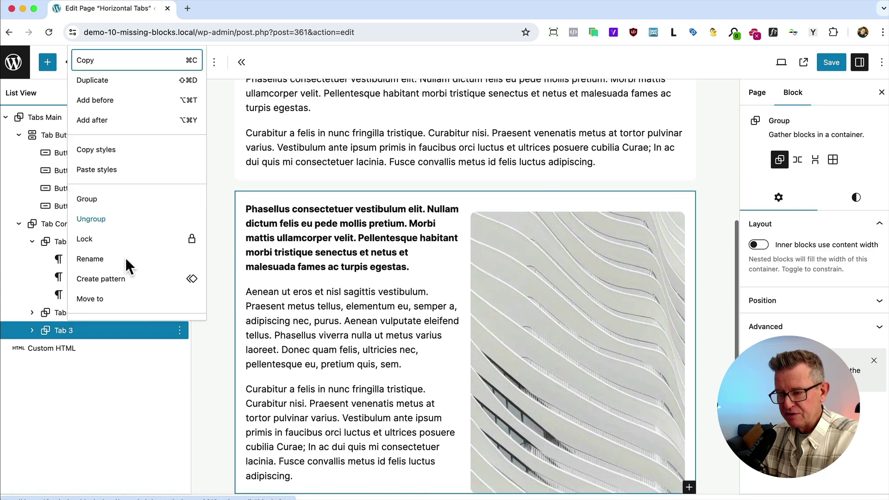
click(103, 82)
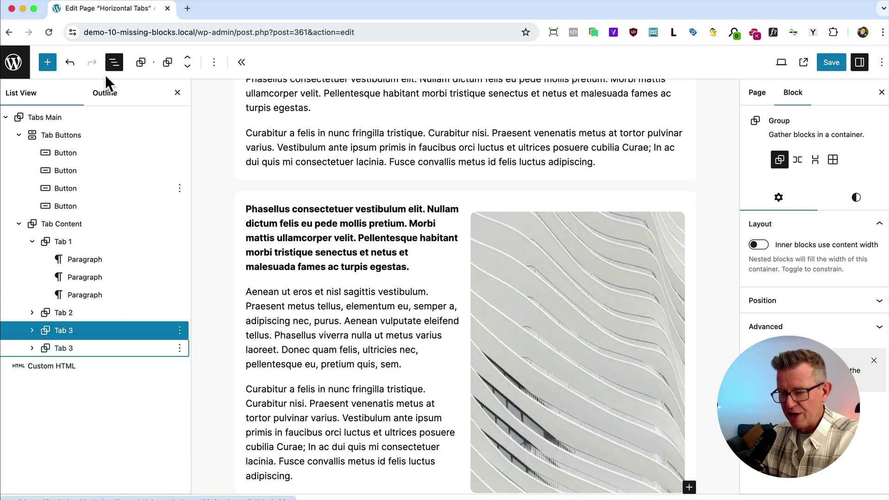
click(829, 65)
key(super+Tab)
key(super+Tab)
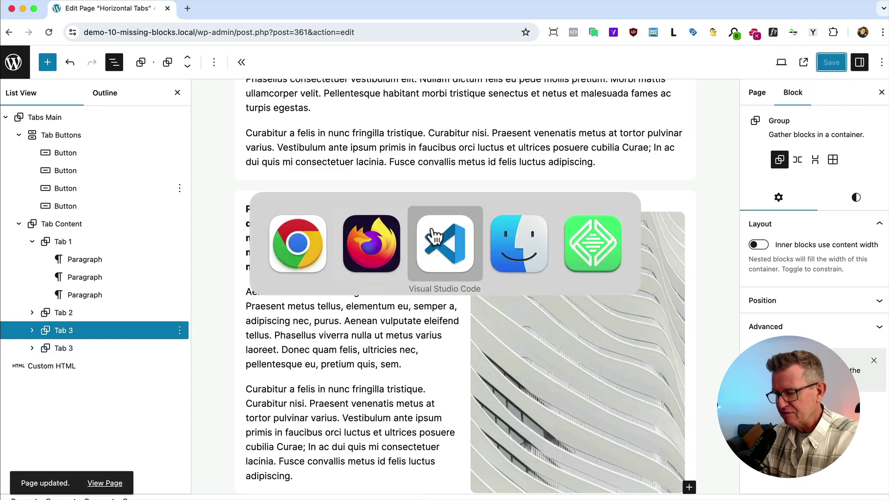
- Reload the live Horizontal Tabs page and click the fourth, third, Donec turpis and Praesent turpis tabs
click(342, 261)
key(super+r)
click(425, 238)
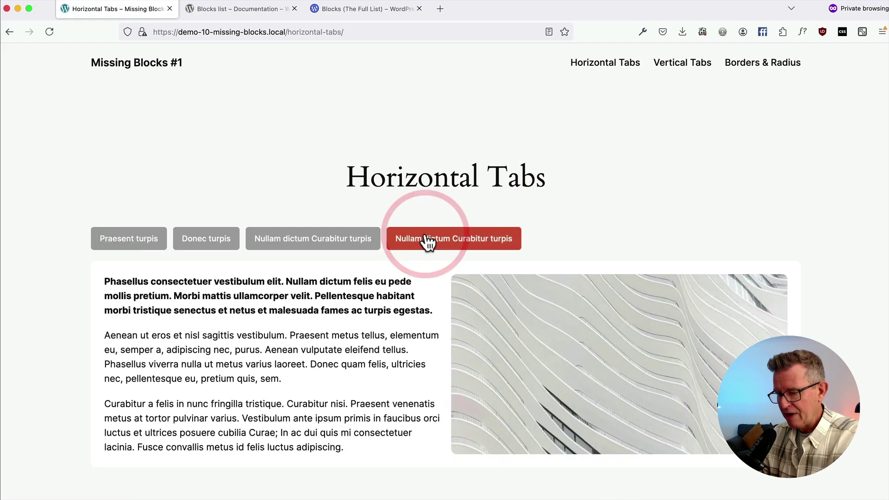
click(314, 246)
click(223, 242)
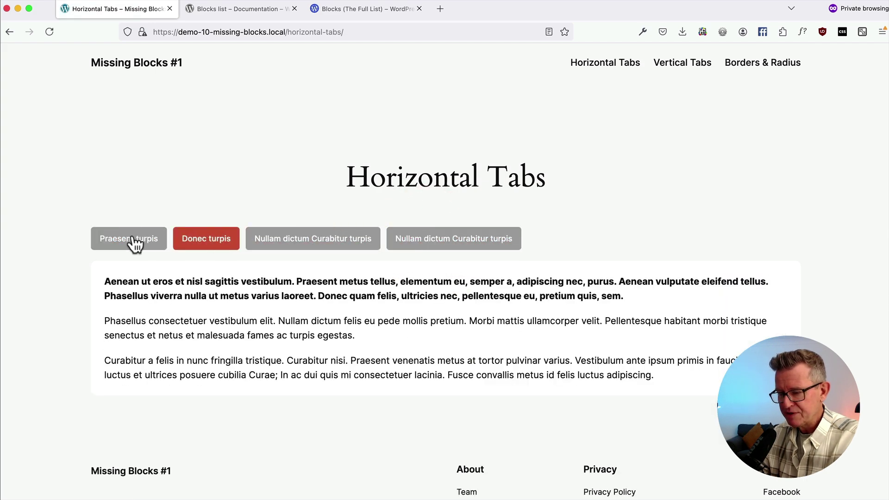
click(134, 244)
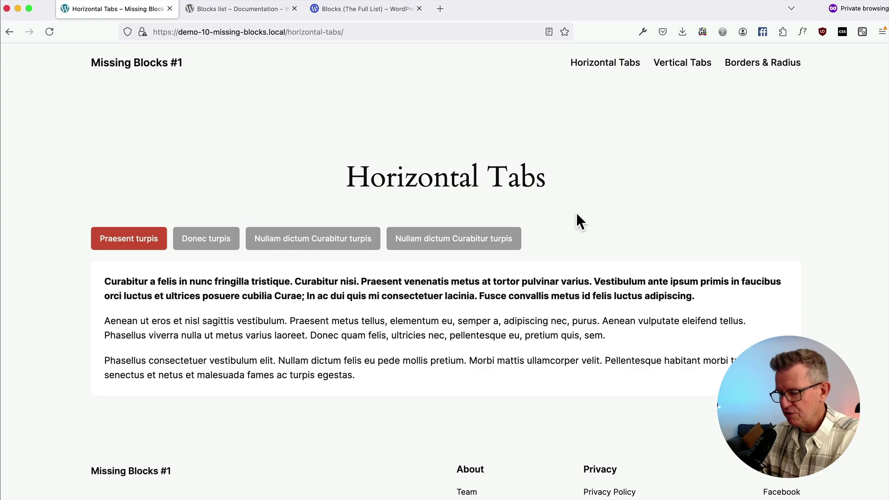
- Preview the Horizontal Tabs page in responsive mode, narrowing it until the last tab wraps
key(super+alt+m)
drag(787, 243, 706, 251)
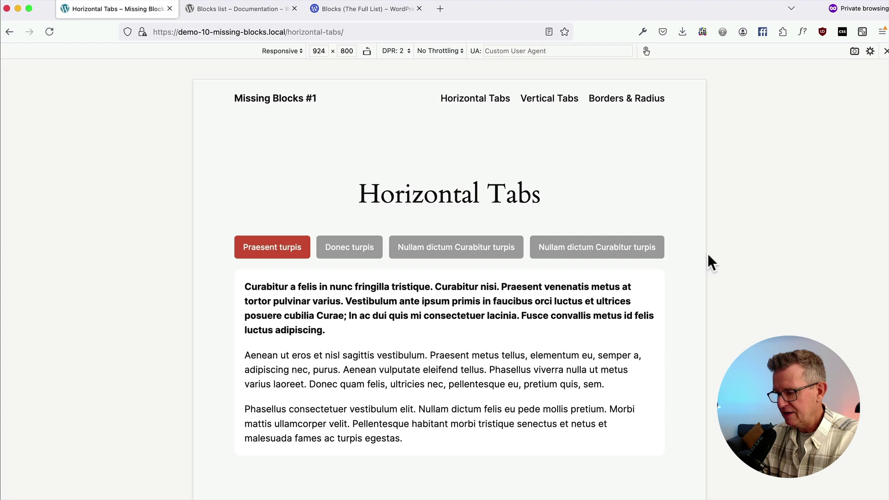
drag(705, 254, 653, 243)
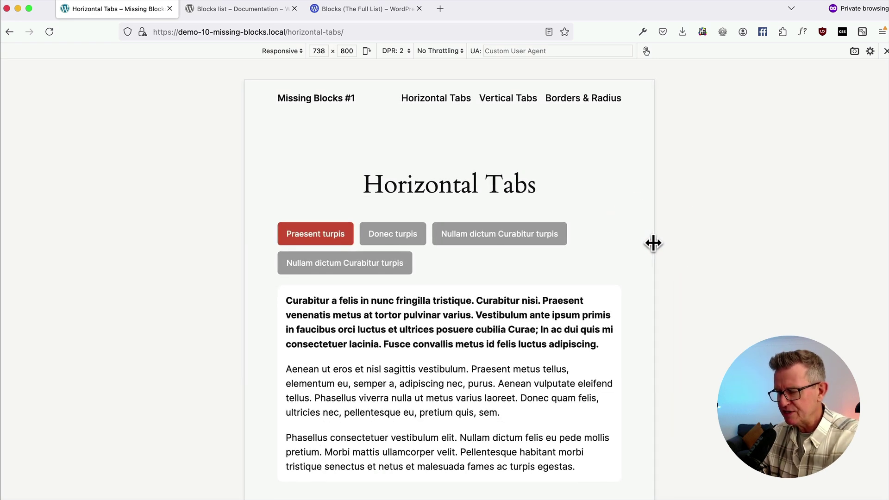
- Undo the recent block edits to the page in the WordPress editor and save it
key(super+Tab)
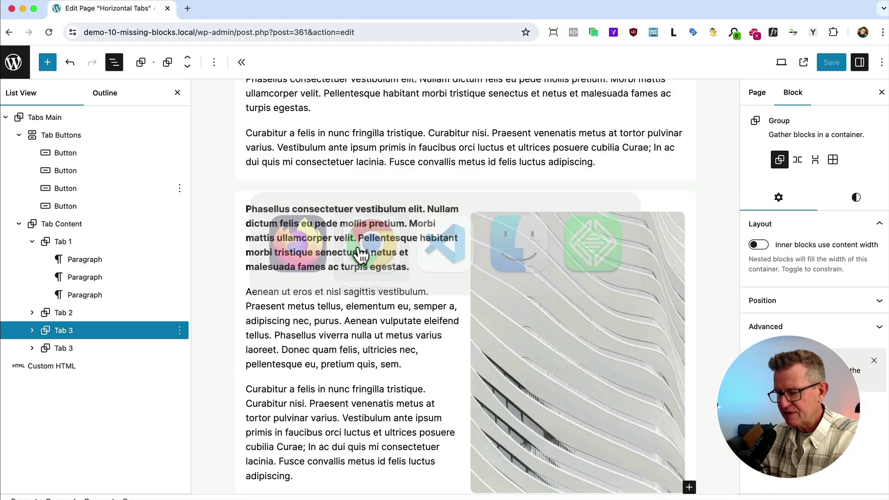
key(super+z)
key(super+z)
key(super+z)
key(super+z)
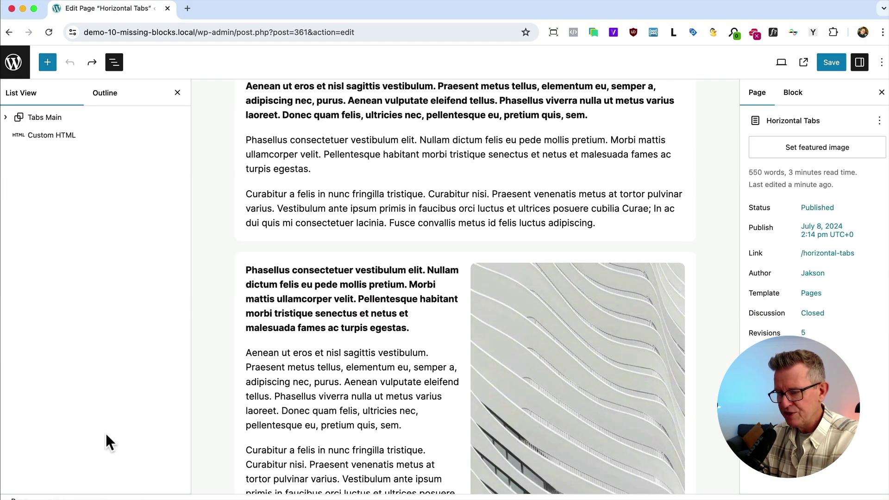
click(832, 65)
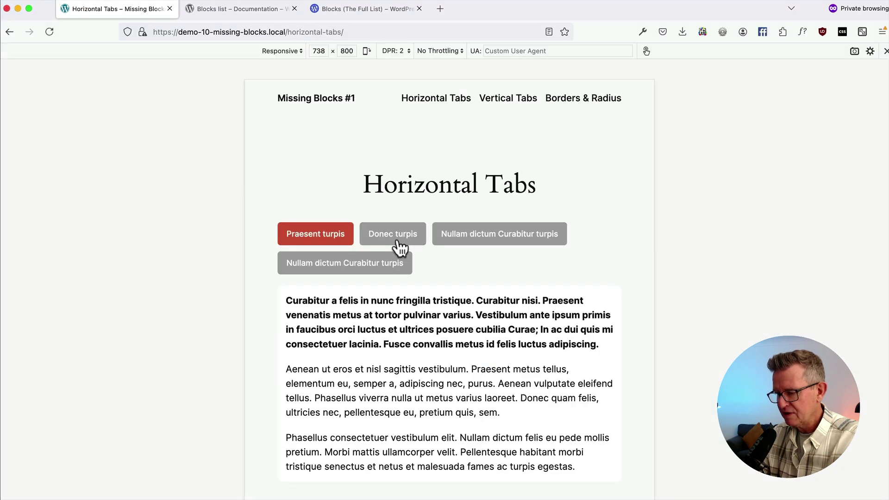
- Widen the Horizontal Tabs preview to 1136 px so all four tabs fit on one row
key(super+Tab)
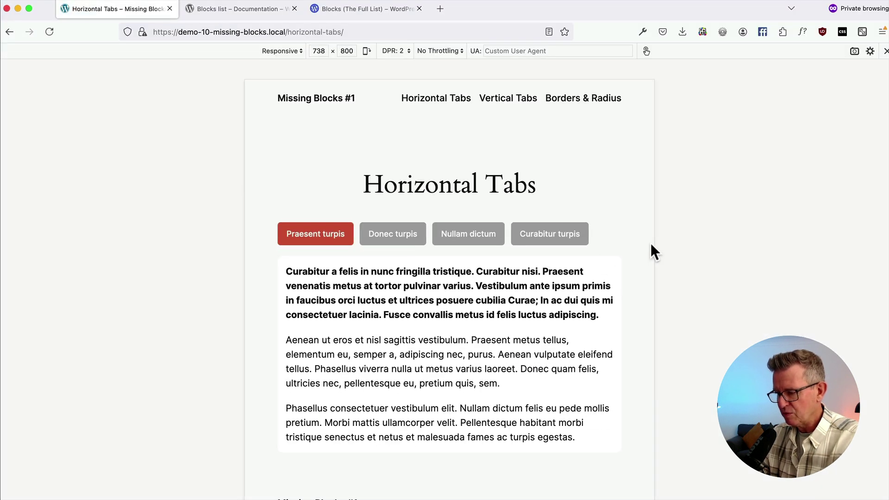
drag(655, 246, 764, 248)
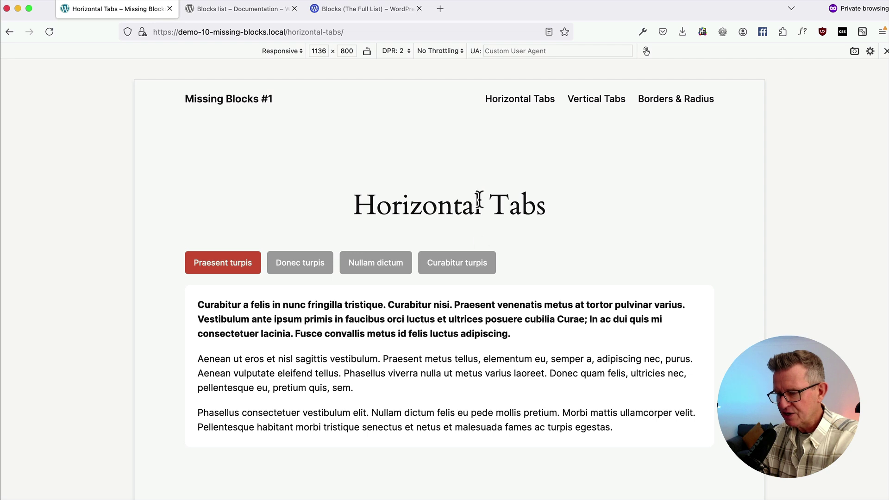
key(super+Tab)
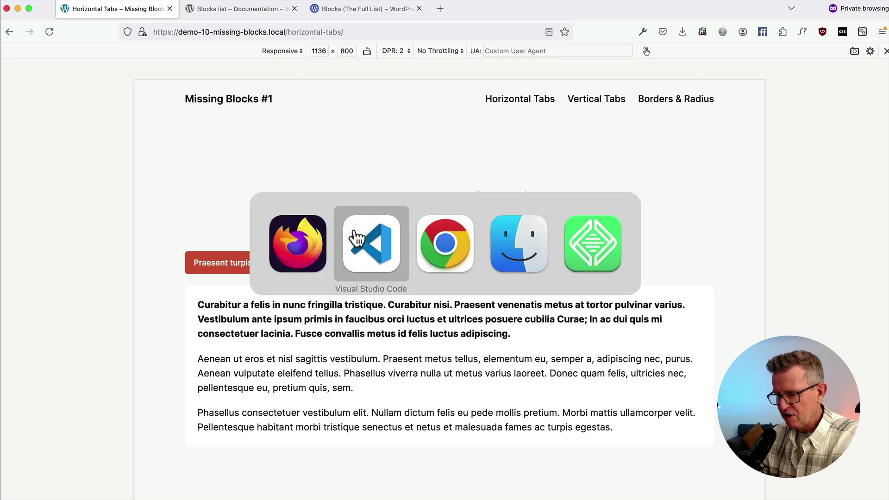
- Review the tab CSS rules on lines 2–34 and the 730px media query breakpoint
scroll(193, 113, down, 4)
scroll(192, 113, up, 4)
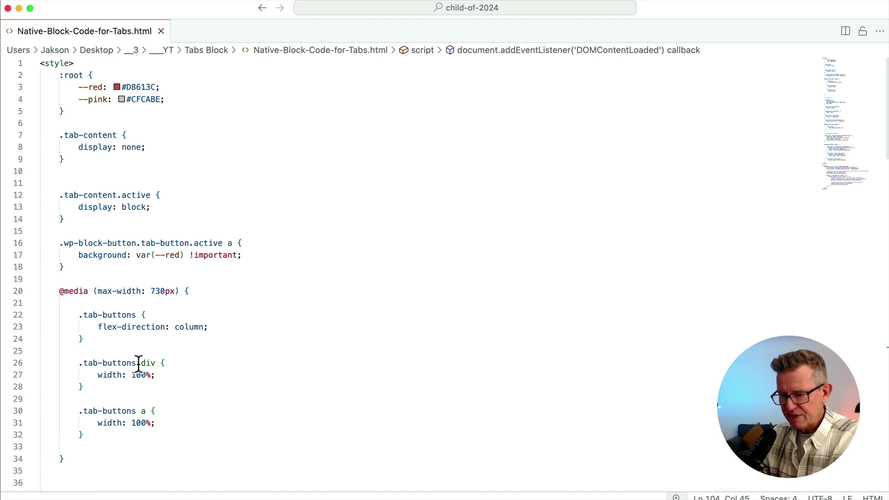
drag(76, 458, 3, 75)
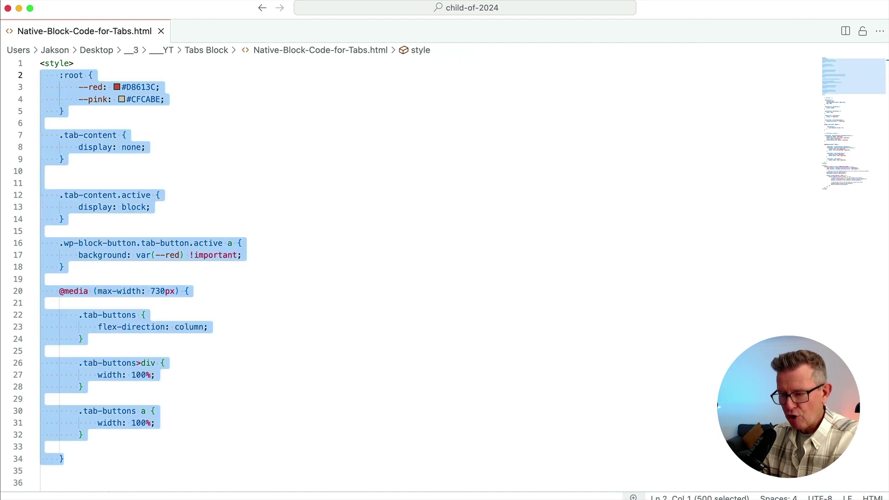
click(211, 128)
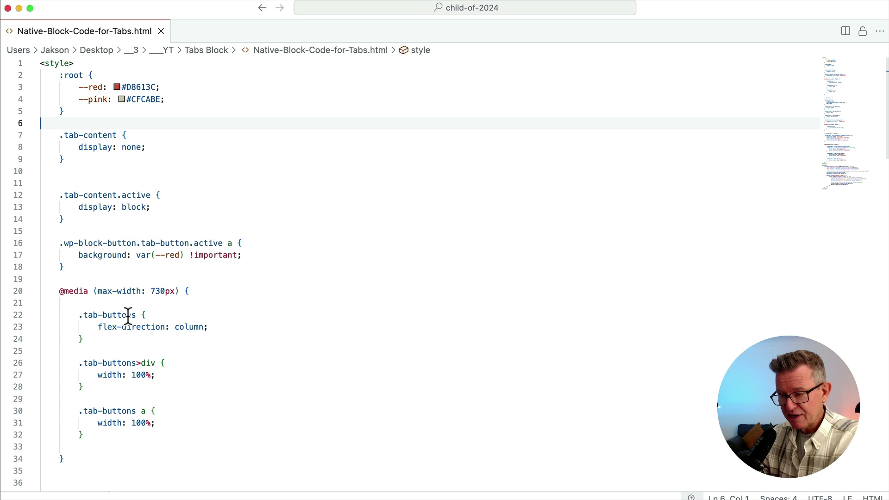
click(163, 291)
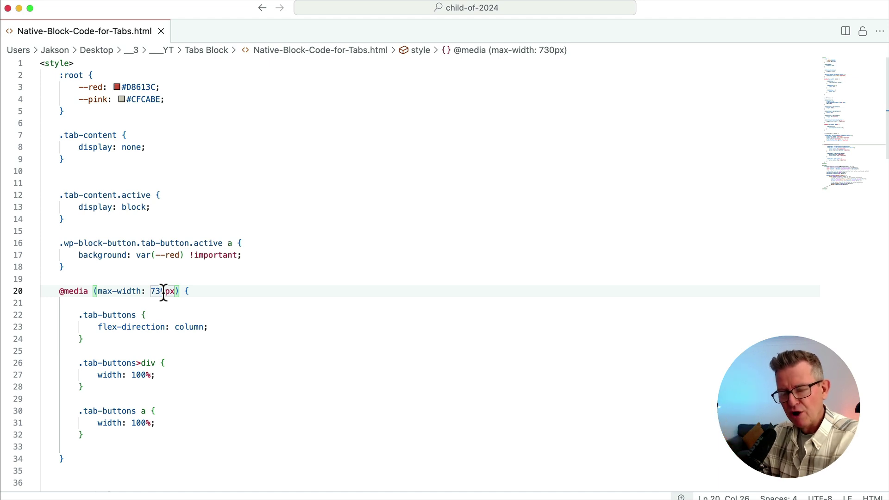
scroll(163, 291, down, 10)
- Open the live Vertical Tabs page in Firefox
key(super+Tab)
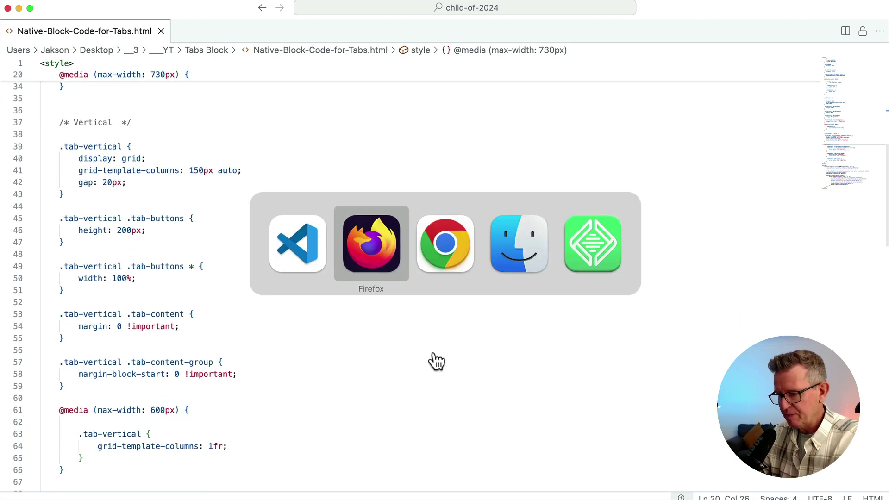
click(397, 267)
click(596, 99)
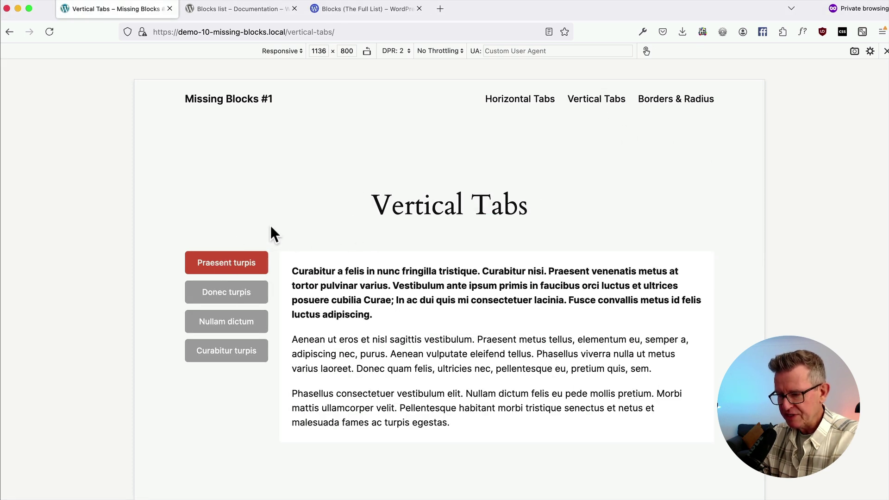
- Open Vertical Tabs in the WordPress editor and show Tabs Main's tab-vertical CSS class
key(super+Tab)
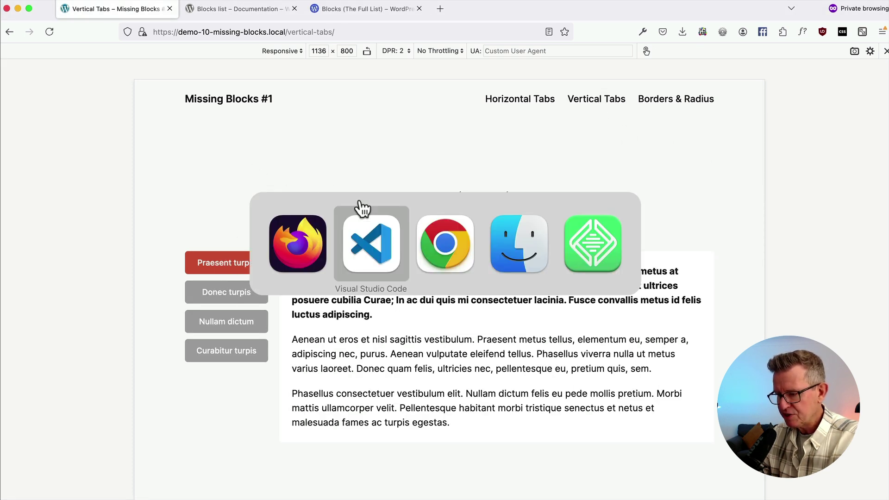
click(441, 251)
click(14, 62)
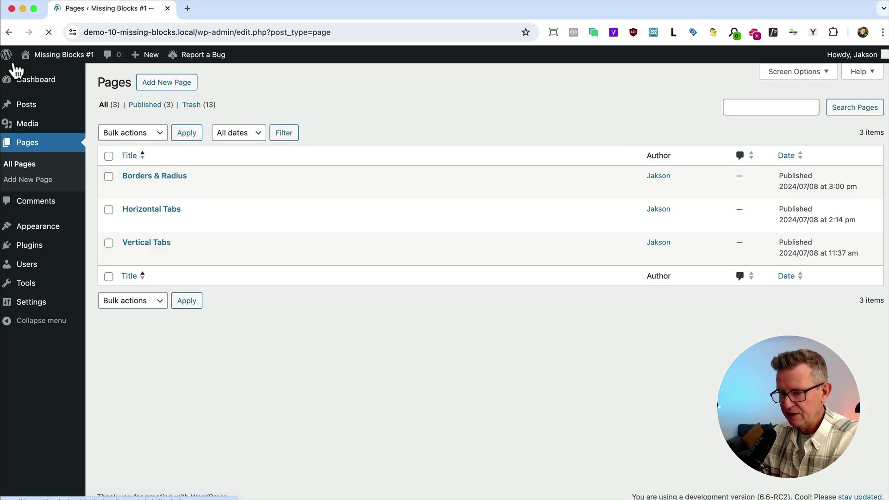
click(146, 242)
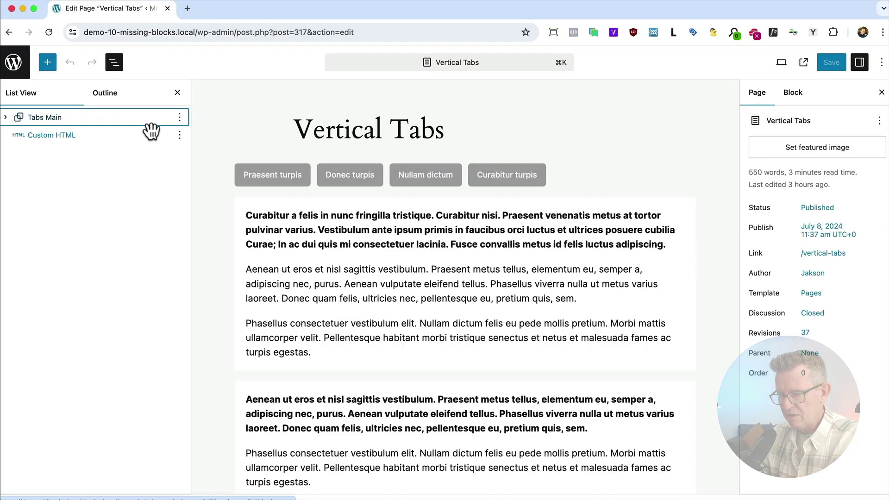
click(95, 119)
click(778, 325)
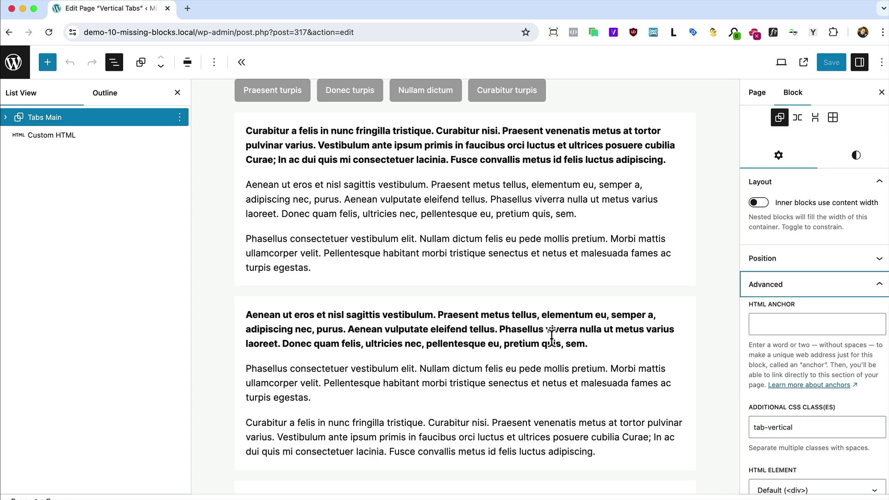
key(super+Tab)
key(super+Tab)
click(375, 233)
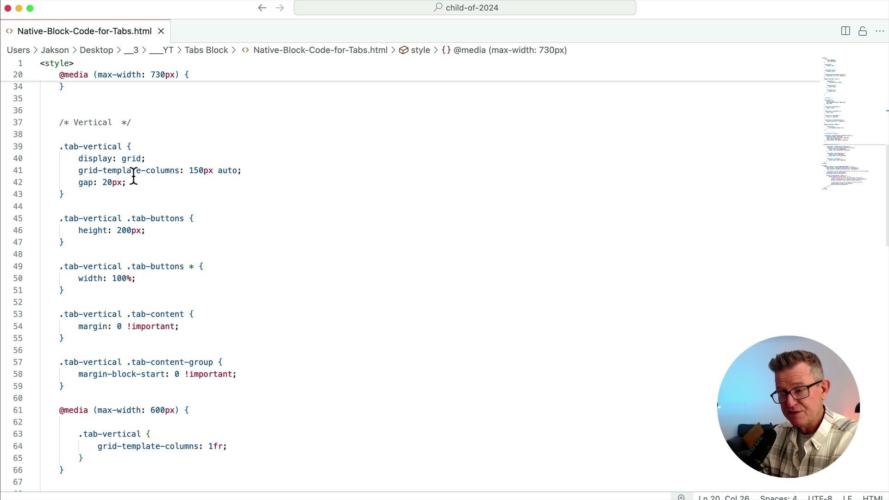
- Highlight the 150px column width, then narrow the Vertical Tabs preview to 982 px
click(202, 167)
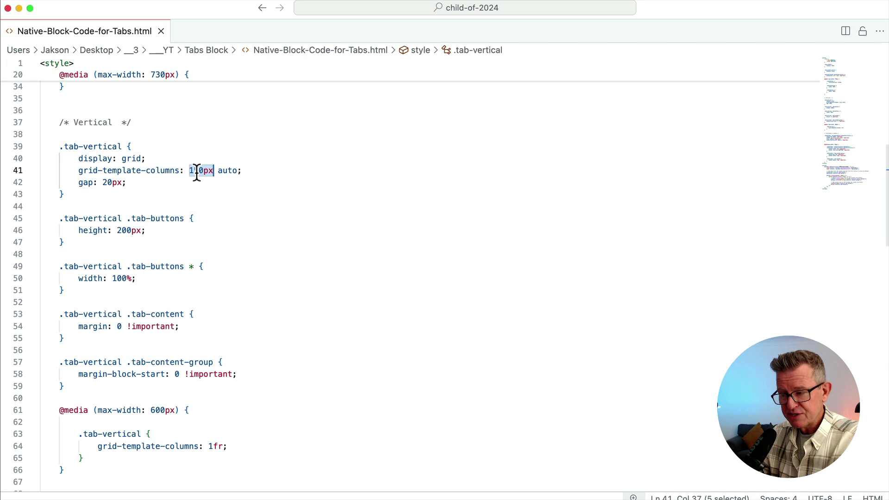
key(super+Tab)
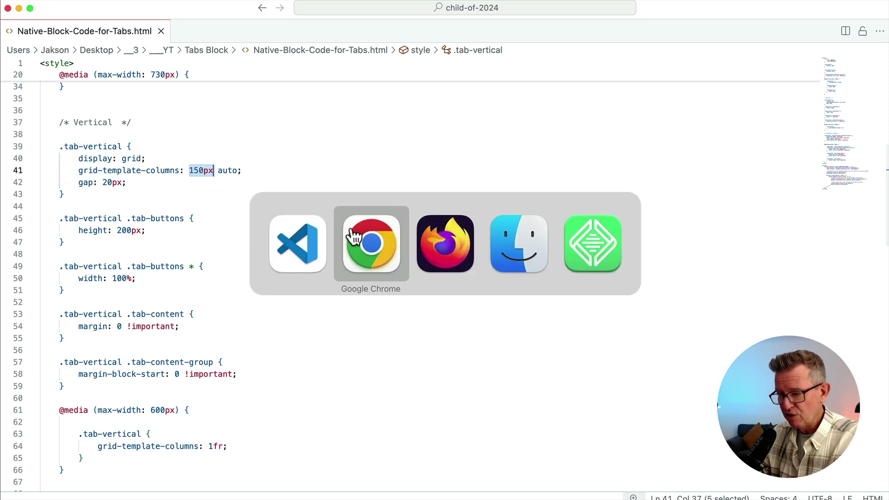
click(468, 266)
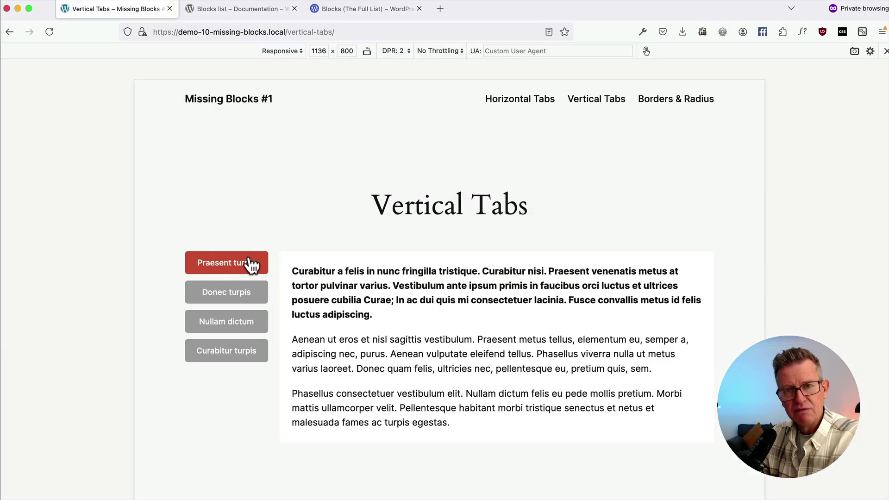
key(super+Tab)
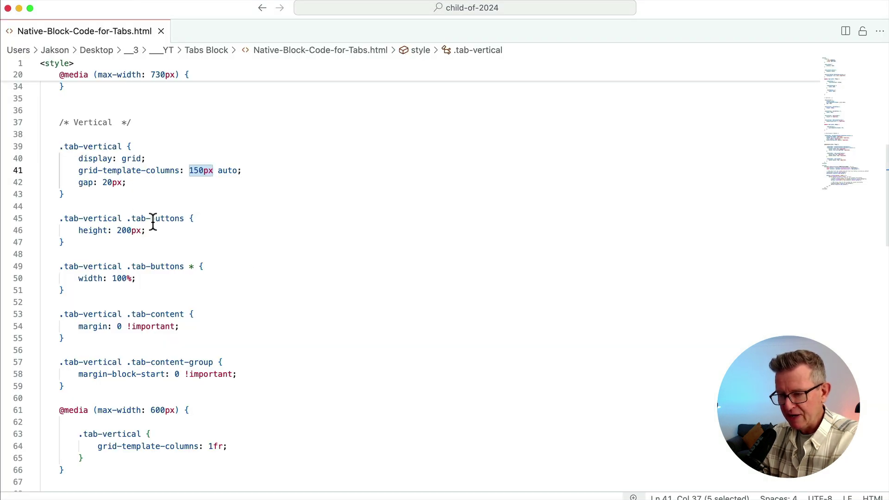
key(super+Tab)
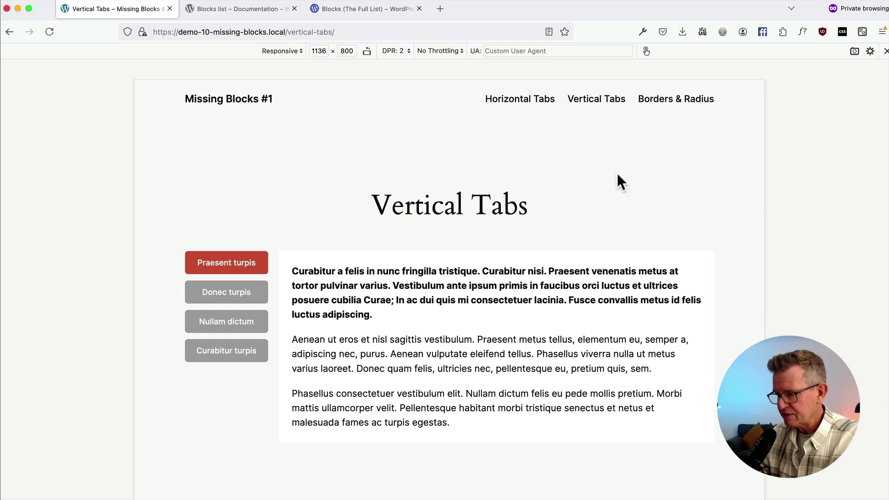
drag(764, 157, 719, 159)
- Inspect the vertical tabs and locate the .tab-buttons element in the markup
right_click(308, 252)
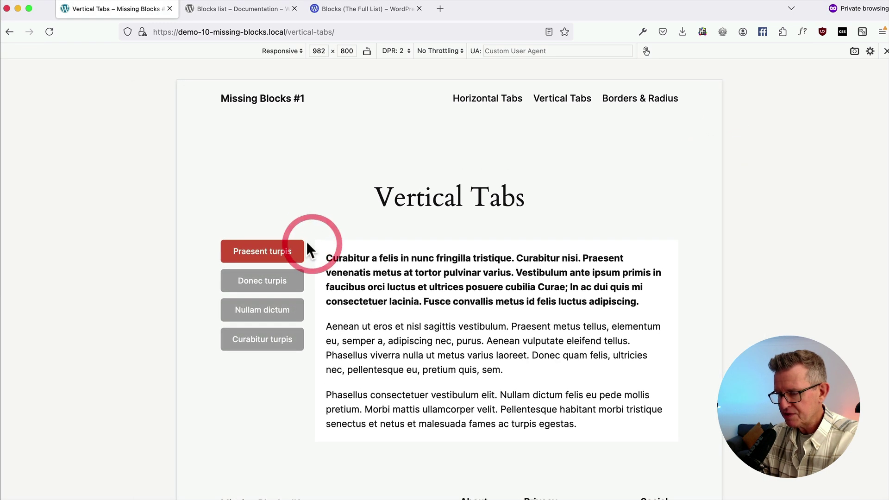
click(327, 390)
key(super+f)
text(tab)
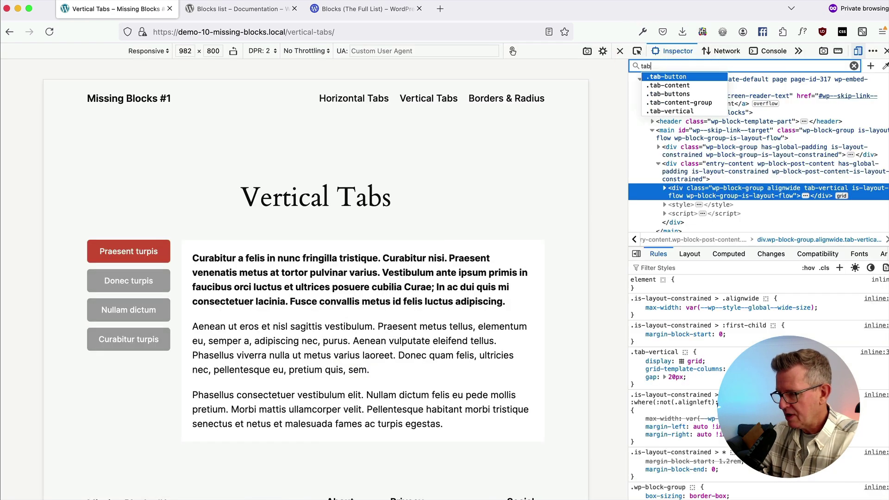
key(Down)
key(Down)
key(Return)
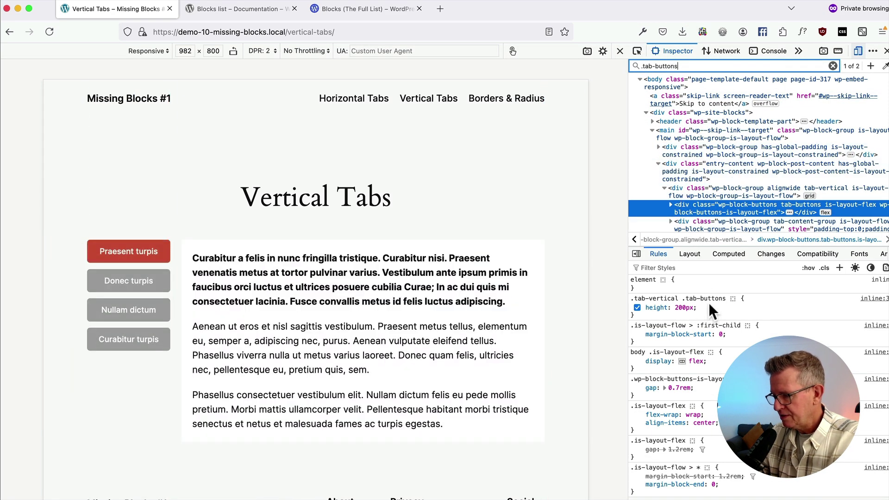
- Test the 200px height rule on the tab buttons across each tab, leaving it enabled
click(636, 308)
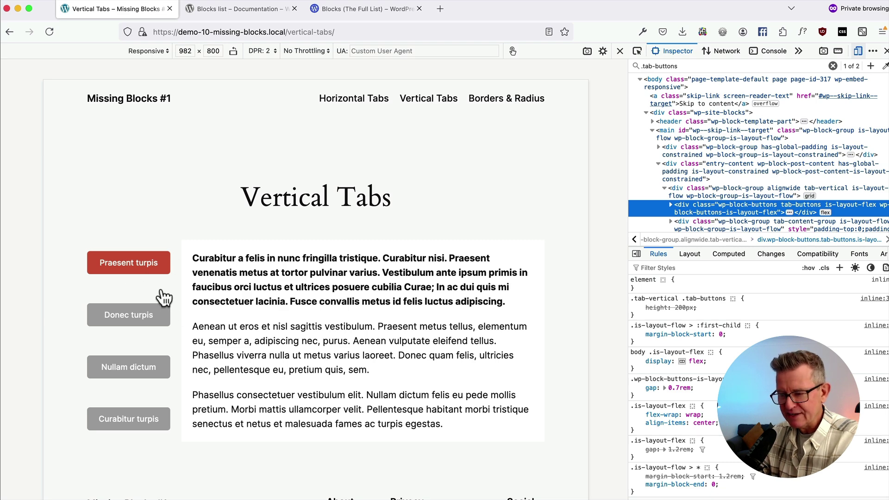
click(139, 320)
click(133, 380)
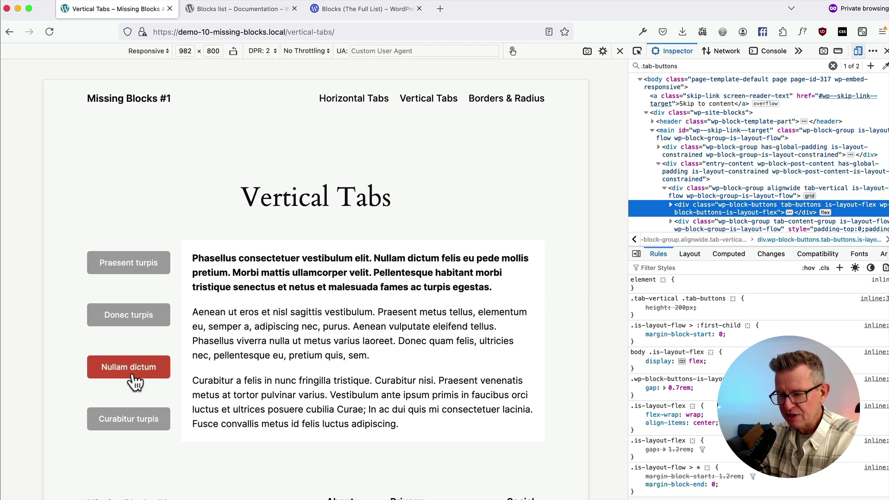
click(134, 429)
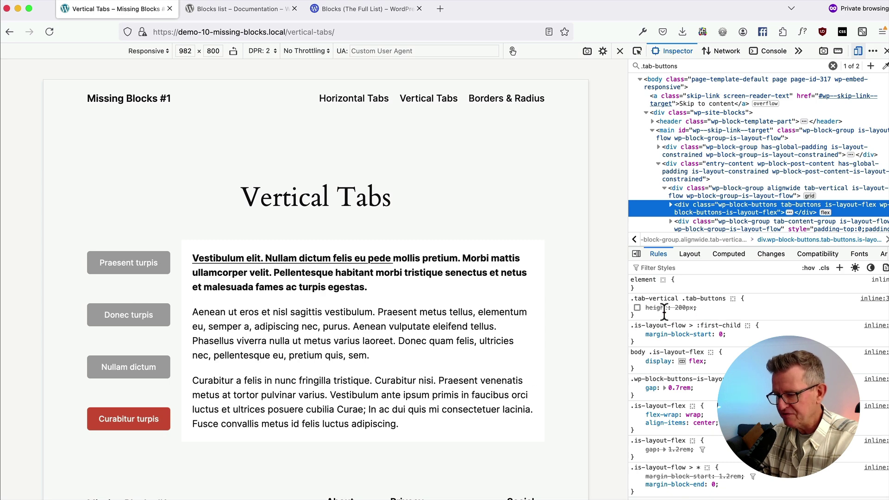
click(636, 307)
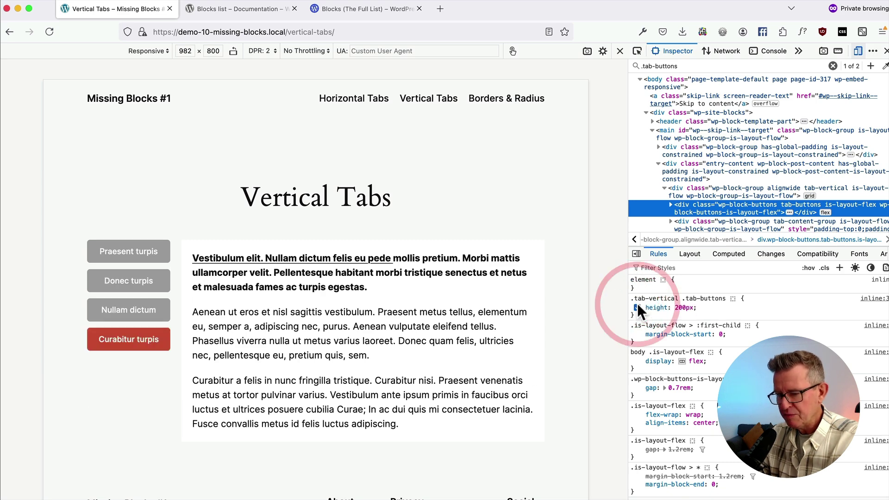
click(165, 316)
click(135, 284)
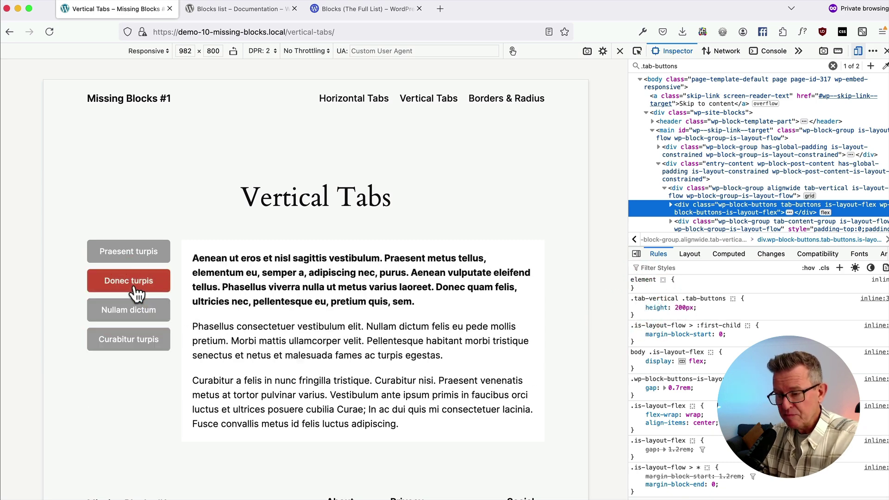
click(132, 251)
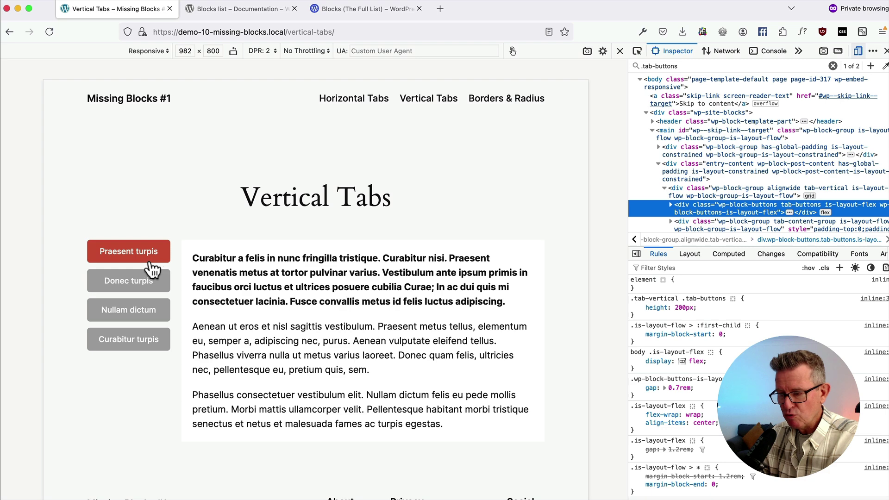
- Test the width: 100% rule on the active tab button, leaving it enabled
scroll(673, 193, down, 1)
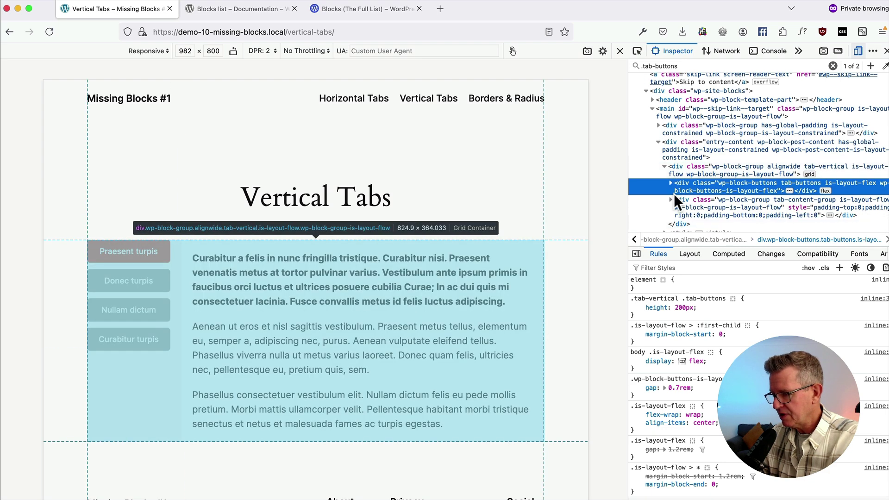
click(671, 184)
click(685, 199)
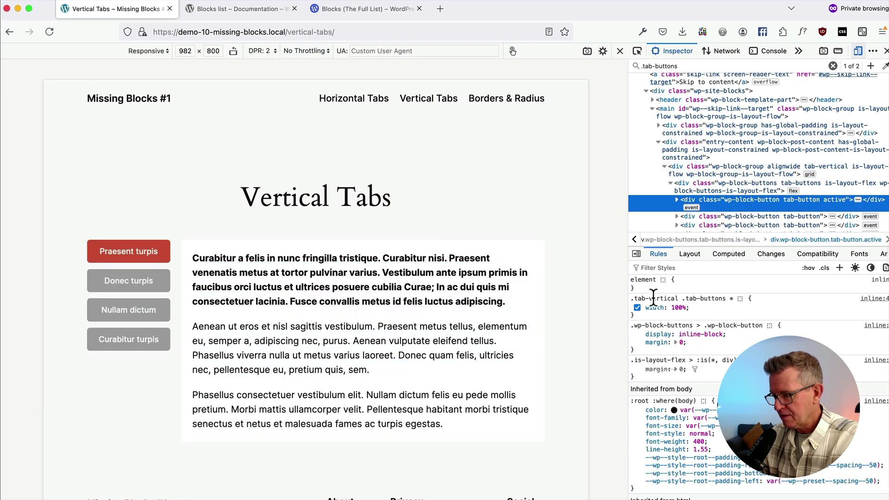
click(637, 308)
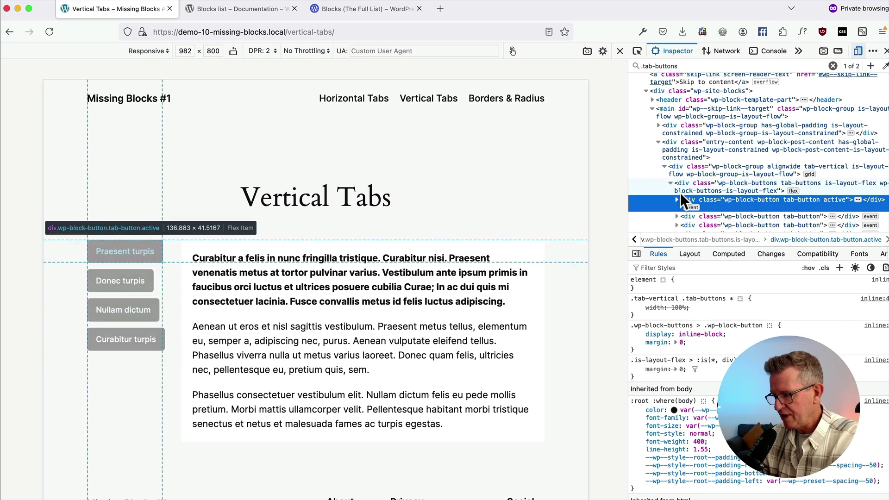
click(633, 307)
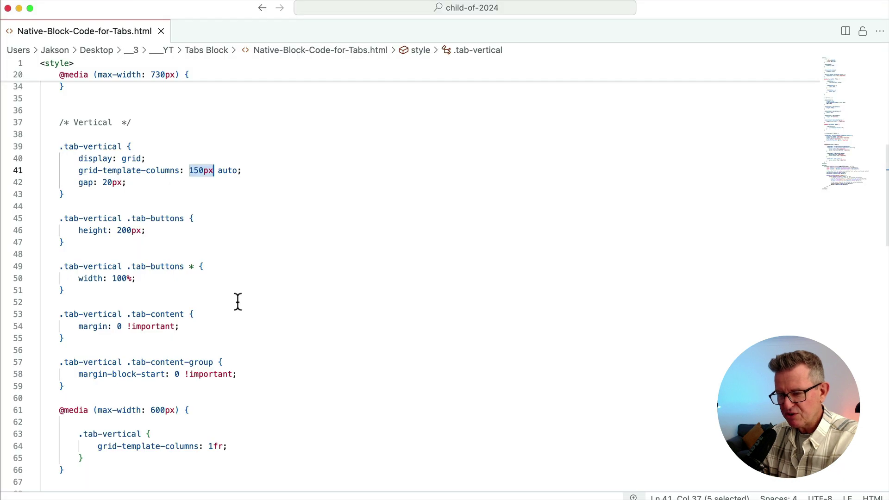
- Review the vertical tab CSS and narrow the Vertical Tabs preview to test smaller widths
scroll(192, 287, down, 1)
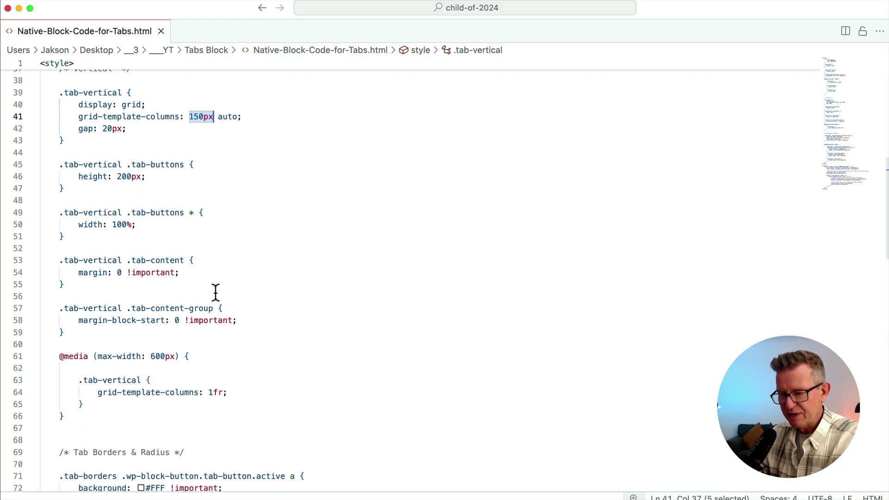
scroll(214, 290, down, 2)
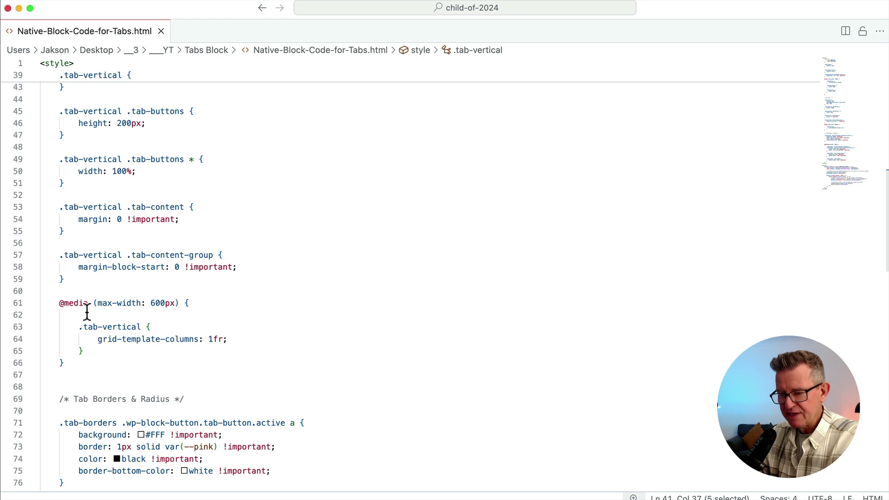
key(super+Tab)
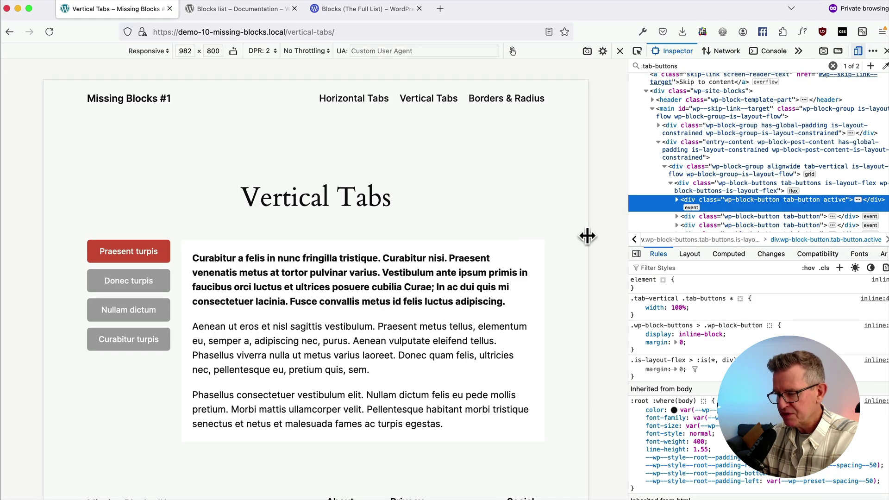
drag(588, 236, 474, 226)
key(super+Tab)
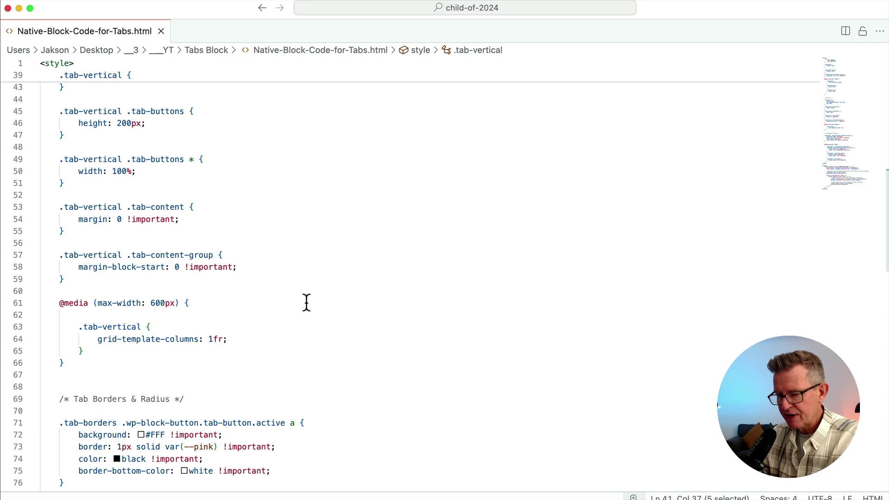
- Exit responsive mode and open the Horizontal Tabs page at full width
key(super+Tab)
key(Tab)
key(super+Tab)
key(Tab)
click(621, 48)
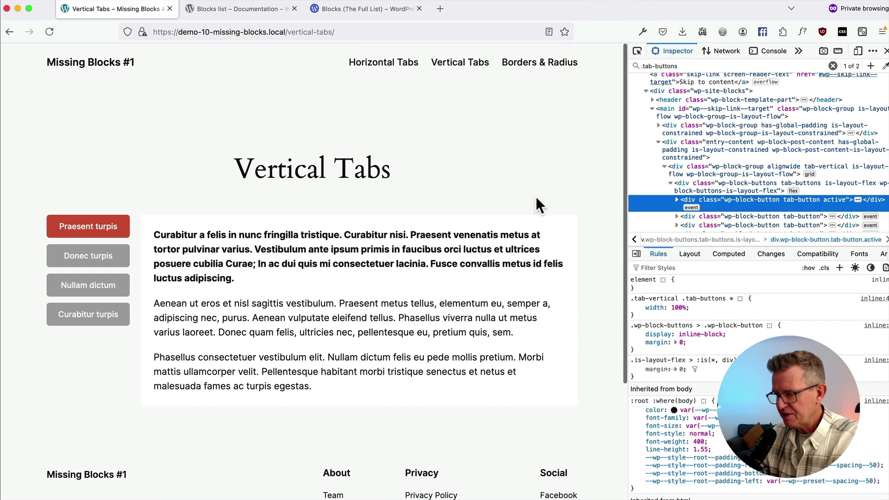
click(534, 65)
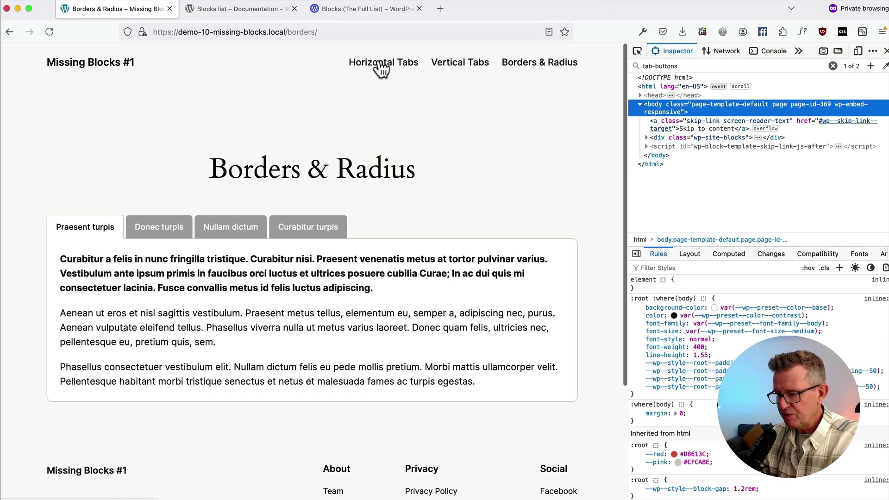
click(377, 67)
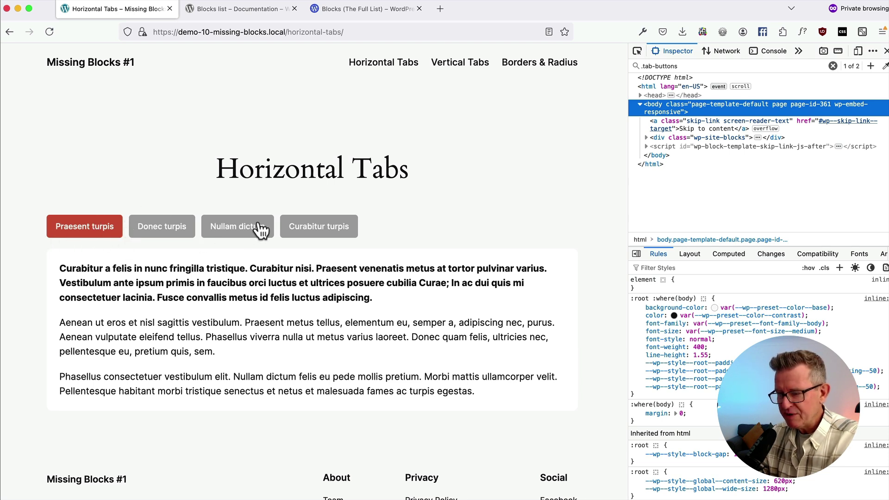
- Narrow the Horizontal Tabs page to phone width in responsive mode, then exit it
click(515, 244)
key(super+alt+m)
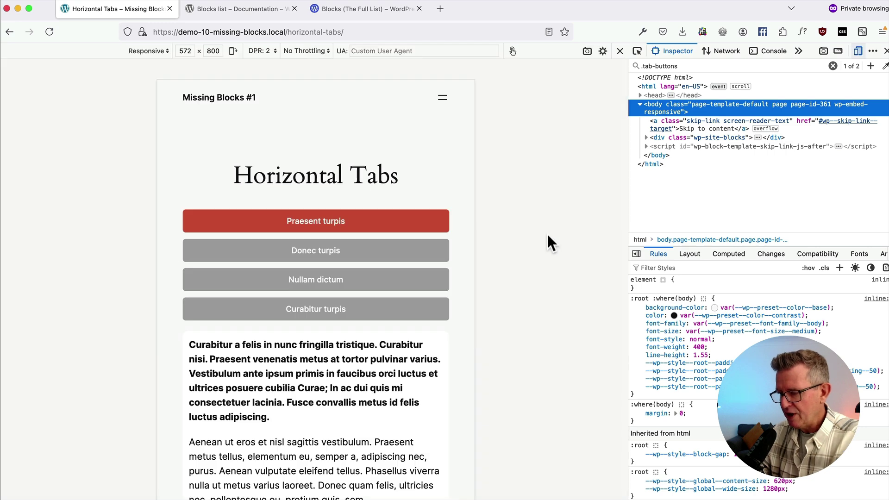
drag(479, 212, 418, 212)
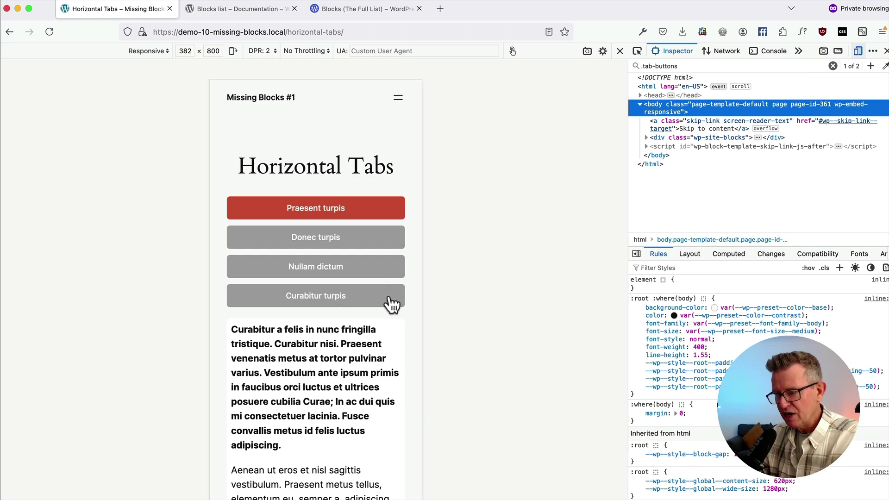
click(620, 51)
- On Borders & Radius, view each tab, then widen its phone preview to 1008 px
click(540, 63)
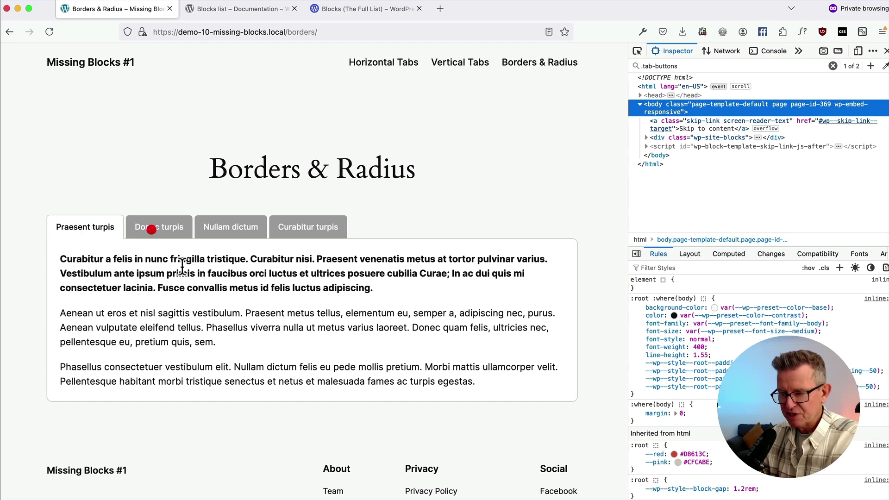
click(151, 230)
click(225, 234)
click(285, 230)
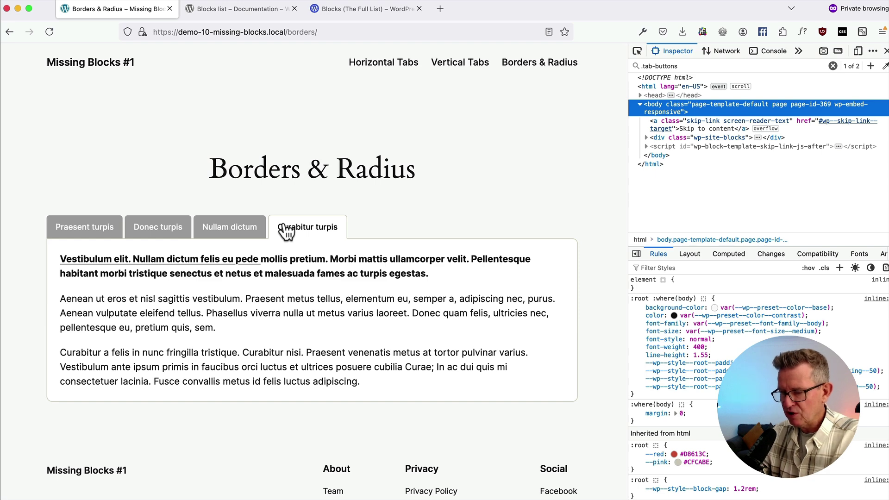
key(super+alt+m)
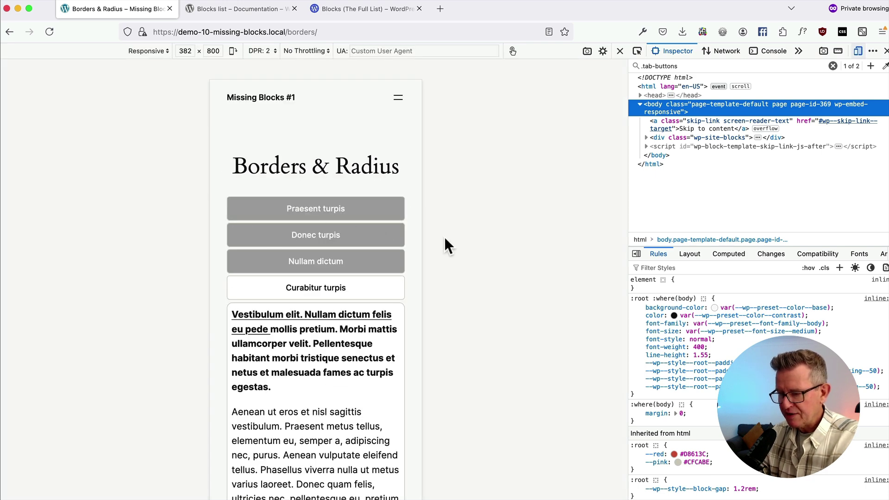
drag(421, 264, 596, 290)
key(super+Tab)
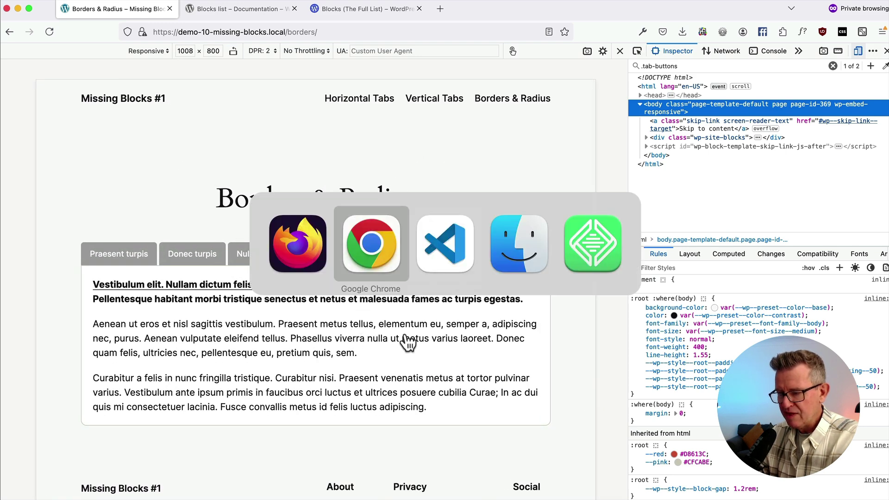
click(437, 254)
scroll(228, 314, down, 9)
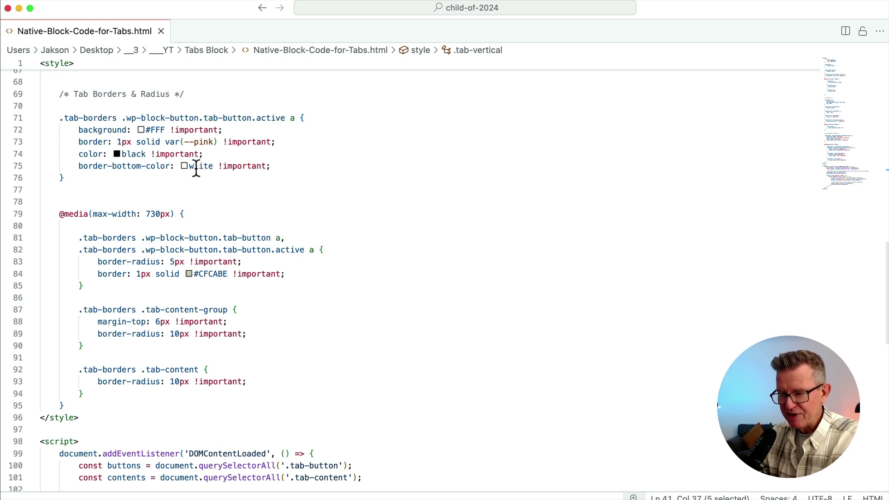
double_click(271, 119)
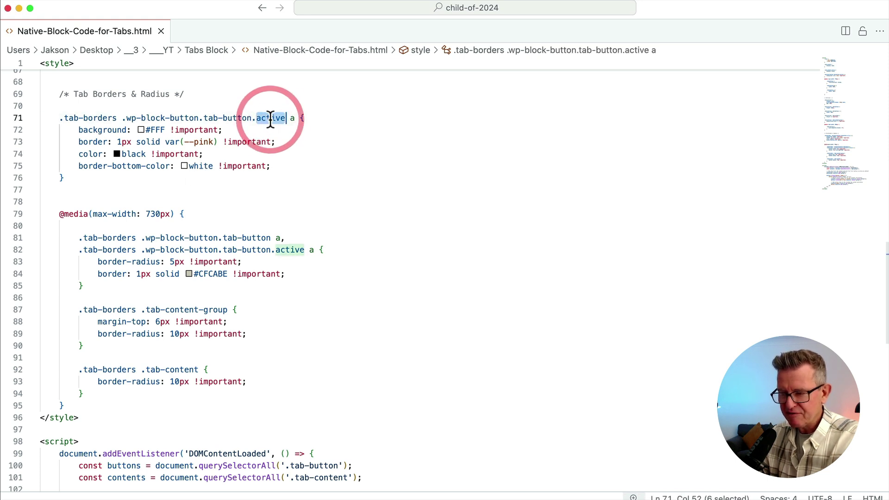
key(super+Tab)
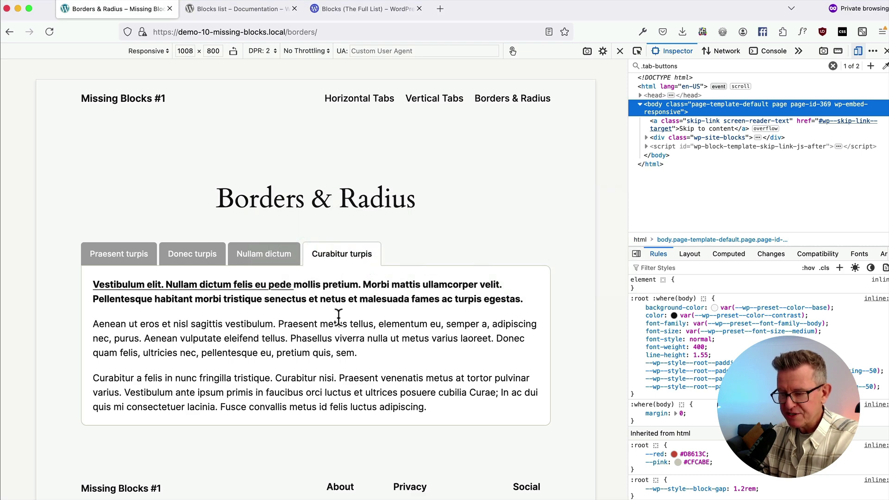
key(super+Tab)
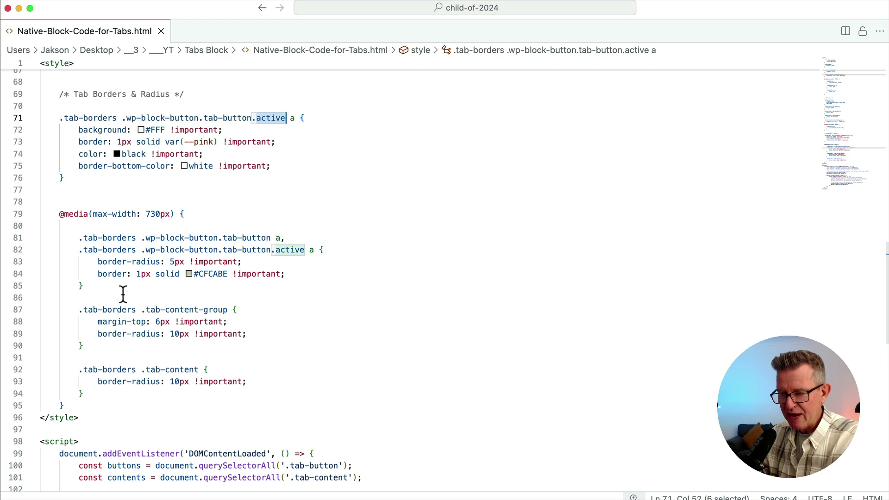
key(super+Tab)
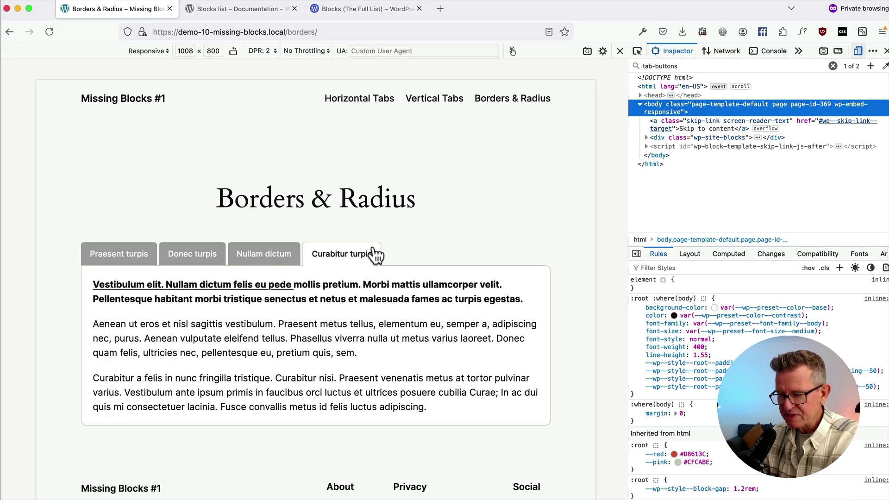
key(super+Tab)
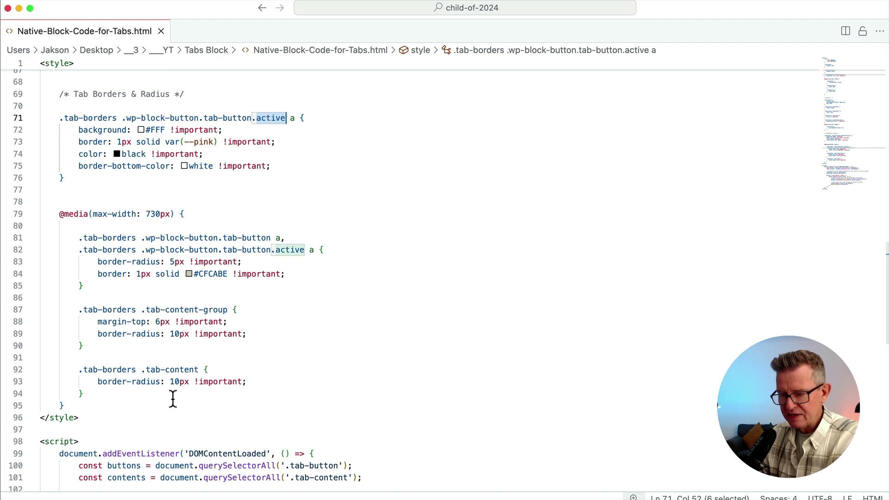
key(super+Tab)
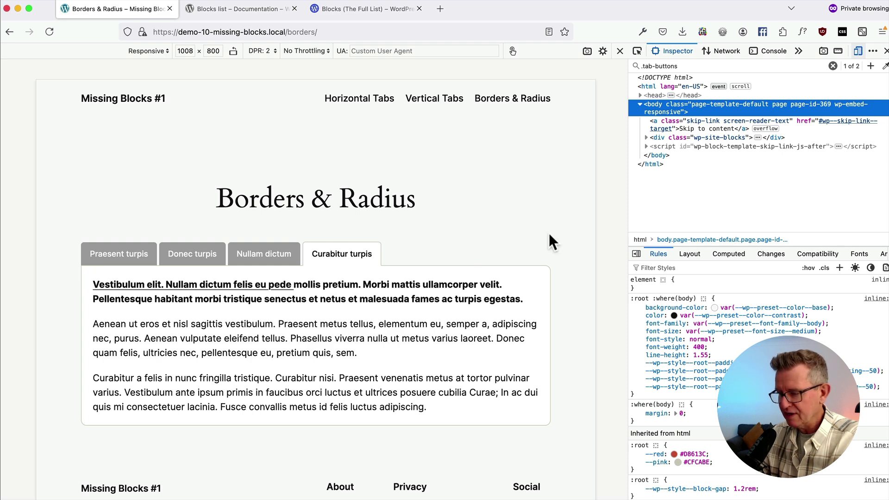
drag(594, 185, 500, 192)
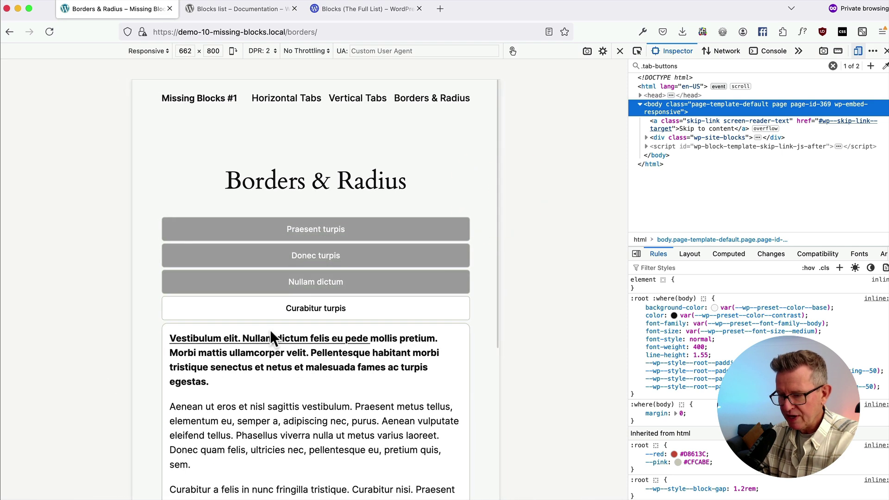
key(super+Tab)
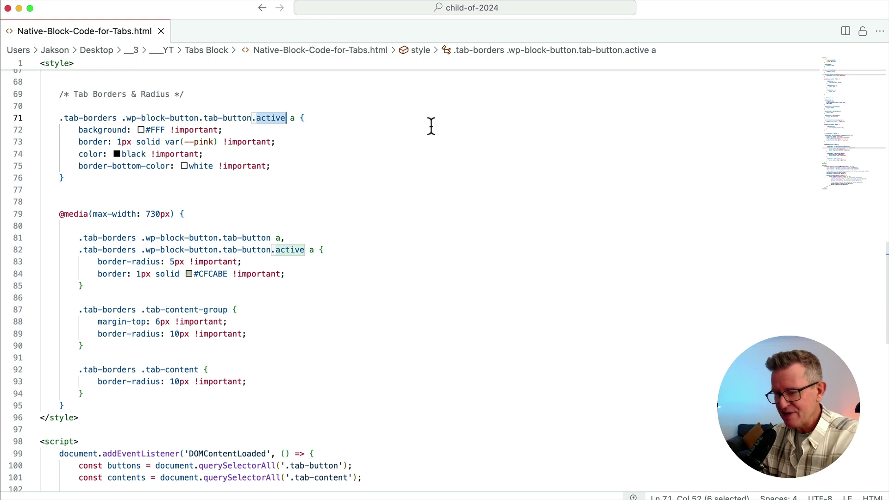
scroll(428, 129, down, 10)
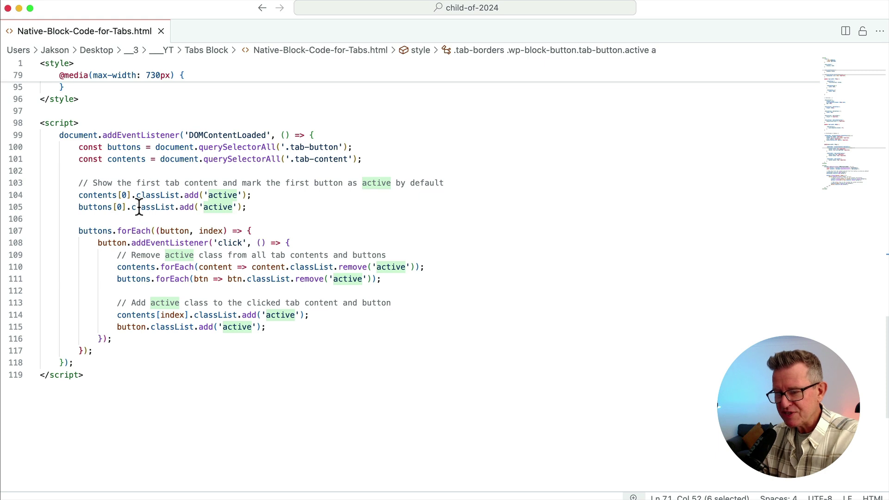
- Walk through script lines 104–105 and the 'active' class in .tab-content.active, then return to Firefox
click(272, 209)
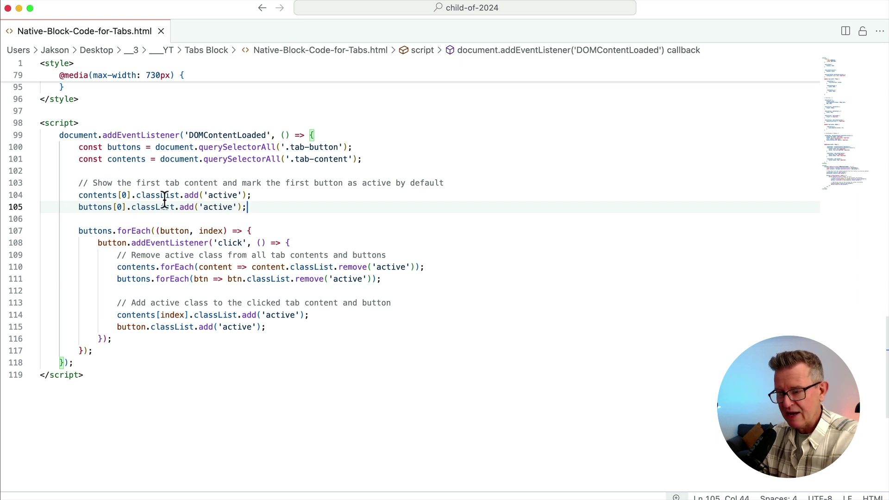
click(127, 195)
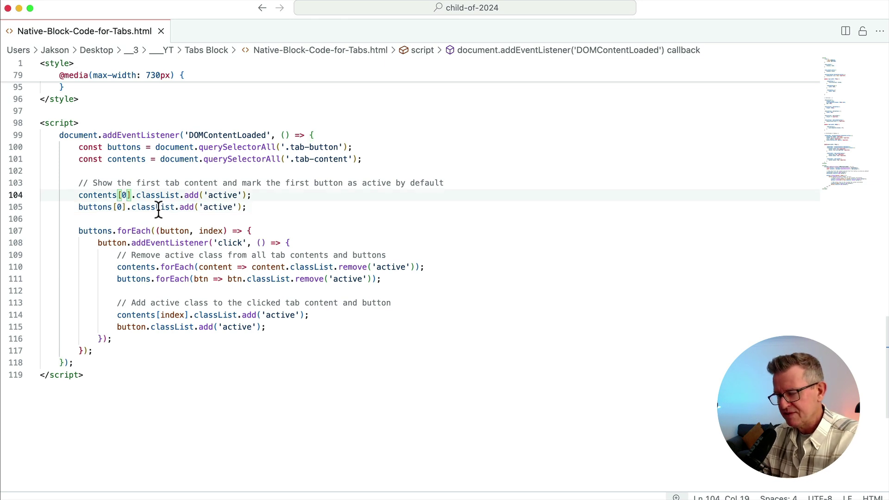
scroll(158, 209, down, 2)
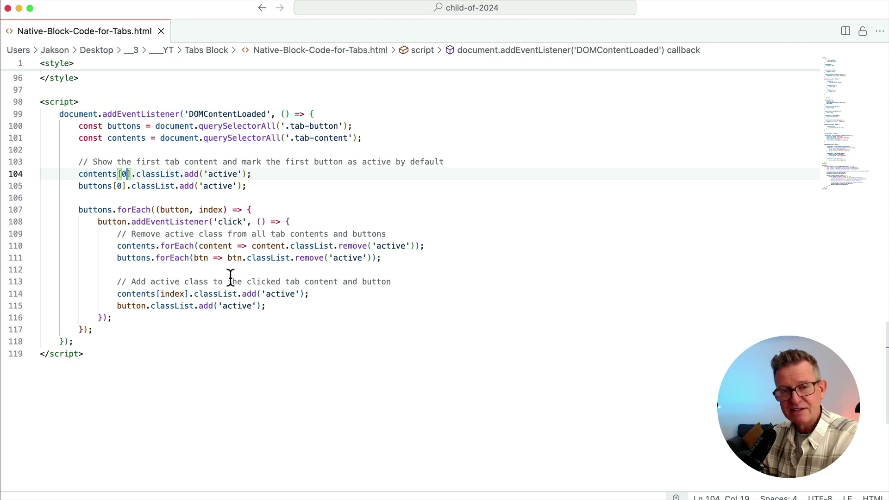
scroll(230, 278, up, 20)
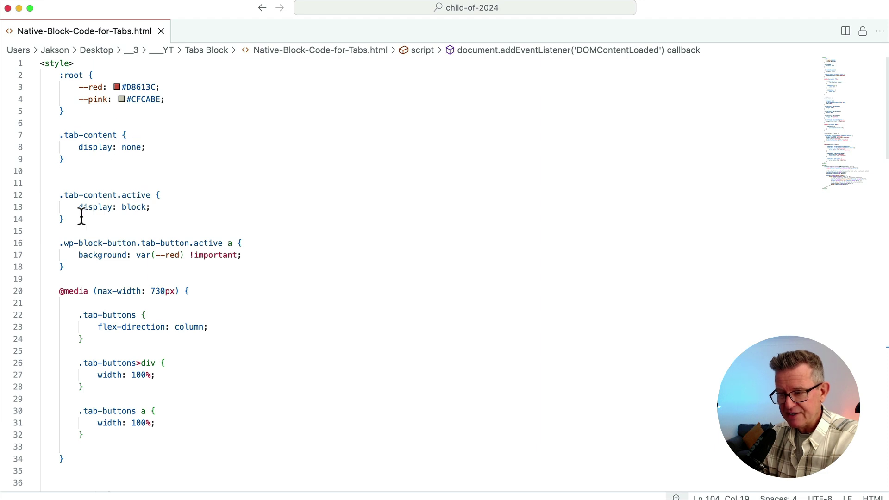
double_click(139, 194)
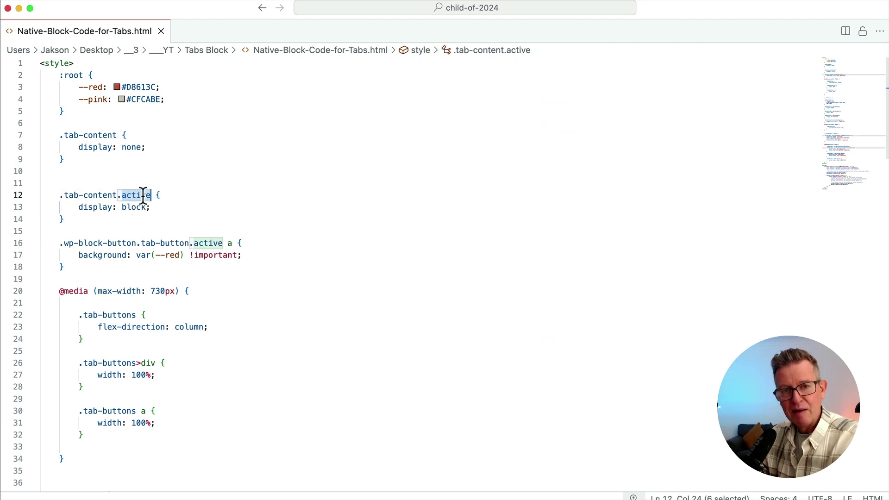
scroll(143, 195, down, 10)
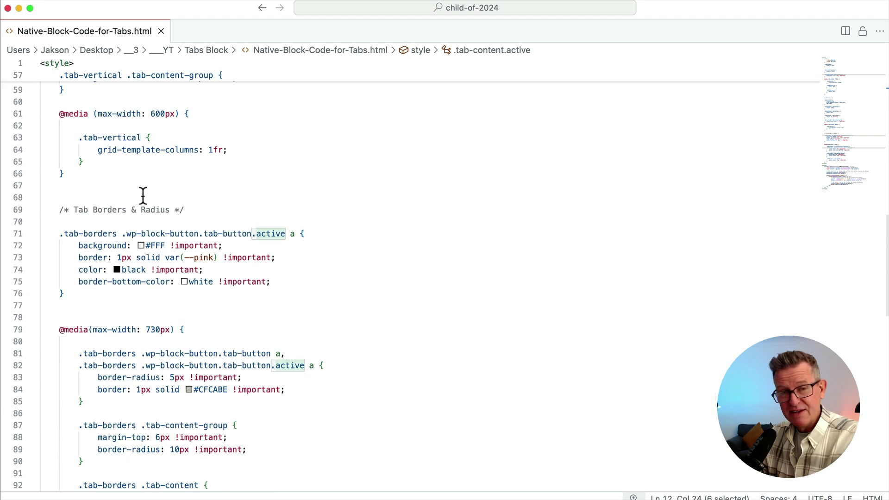
key(super+Tab)
click(382, 239)
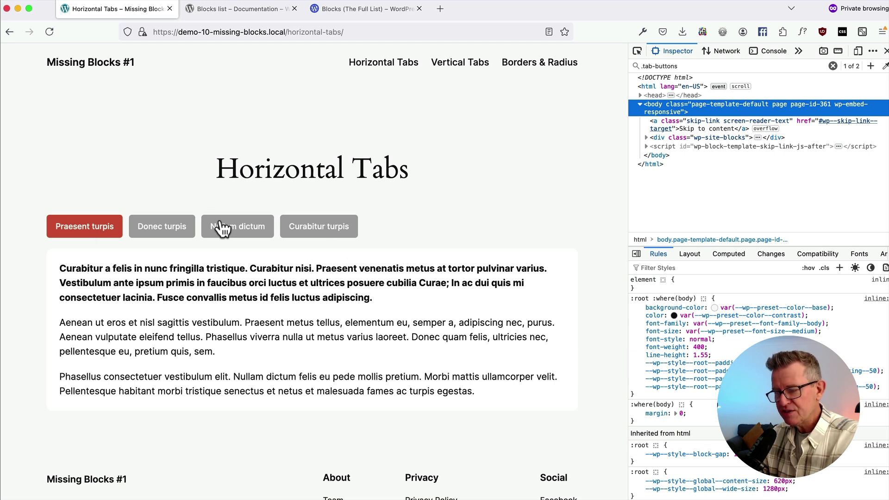
- Show the CSS classes of the first tab button and the Tab Buttons and Tab Content groups
key(super+Tab)
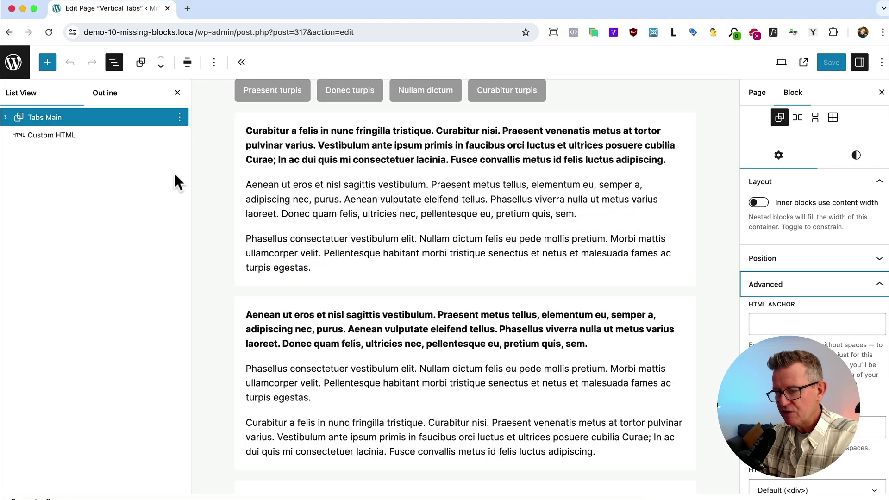
click(262, 90)
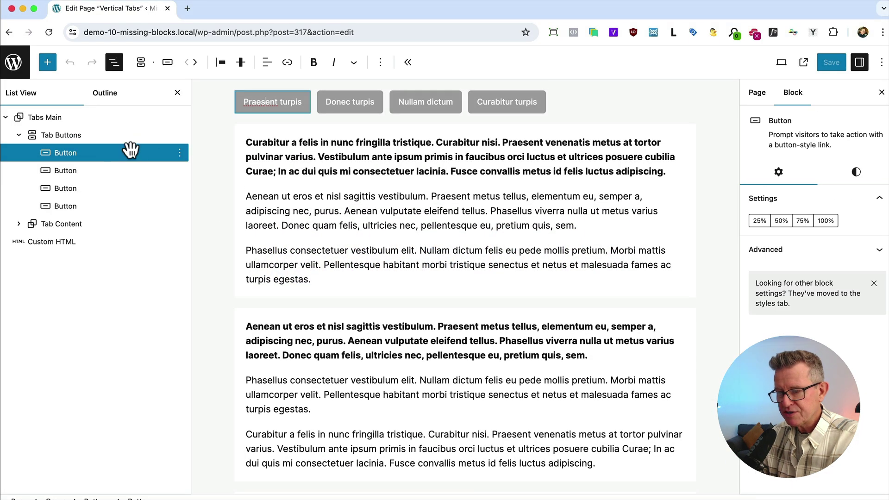
click(794, 251)
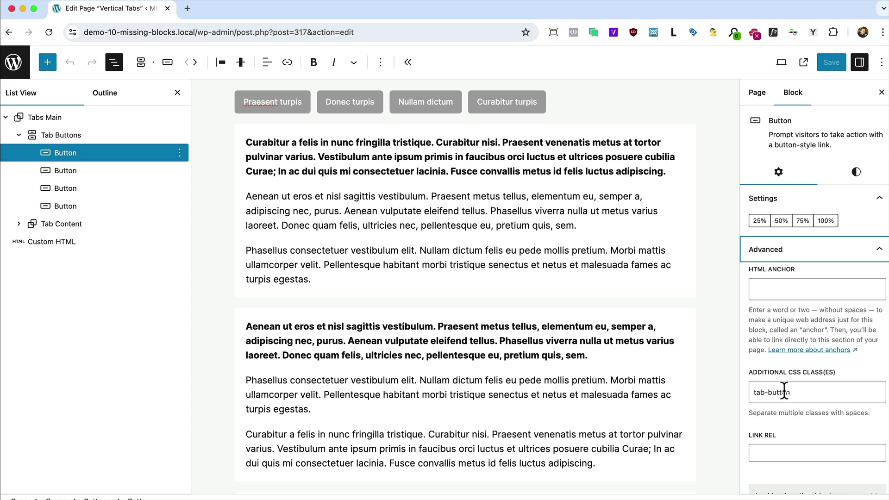
click(70, 135)
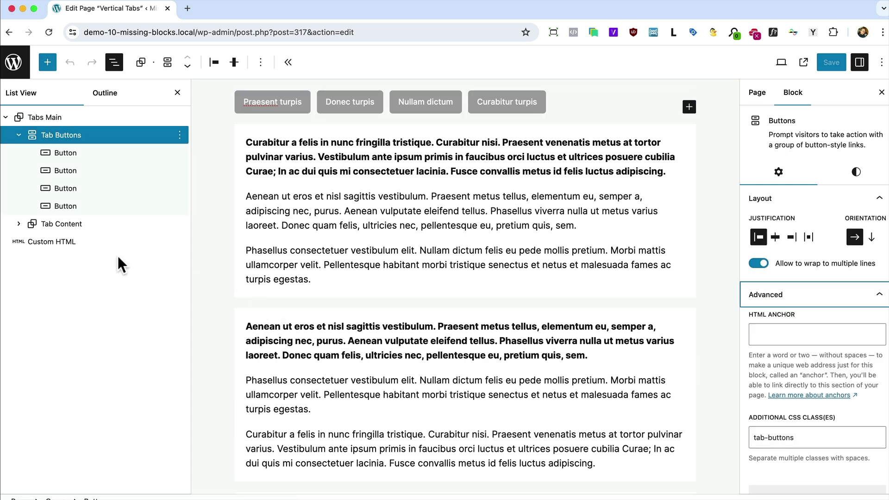
click(26, 223)
click(18, 223)
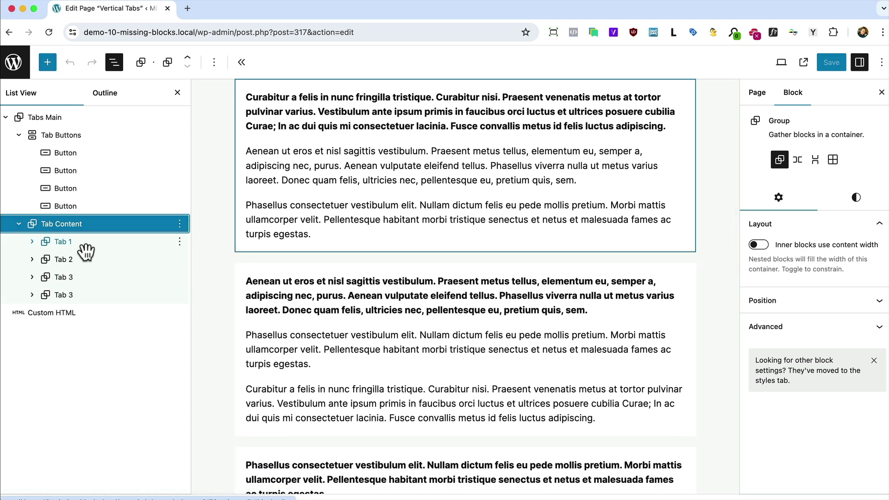
click(764, 327)
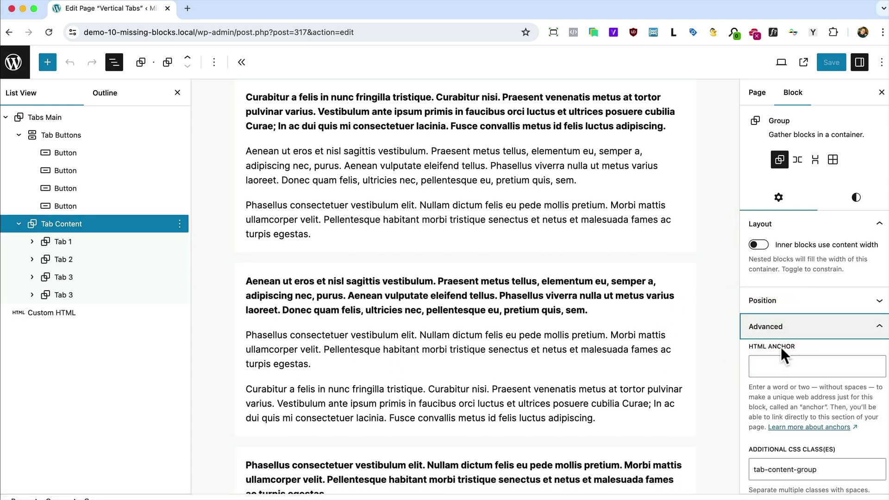
- Back in Visual Studio Code, select 'tab-content' in the script
key(super+Tab)
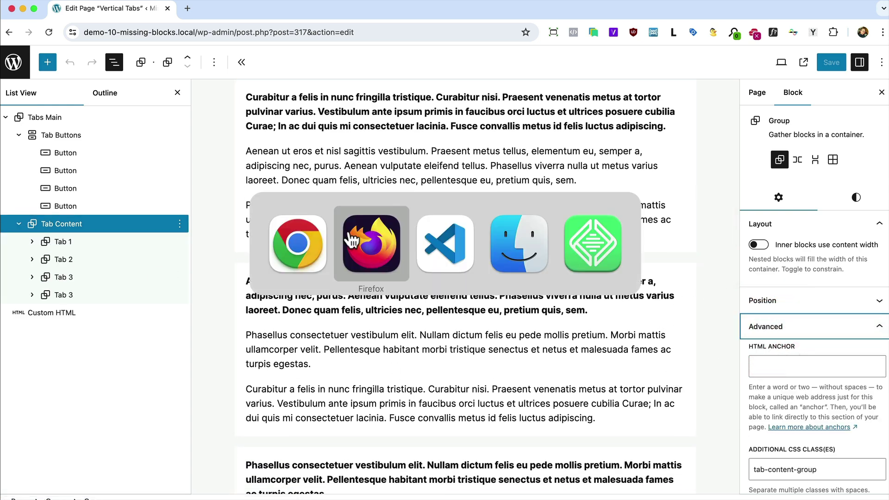
click(433, 247)
scroll(389, 226, up, 10)
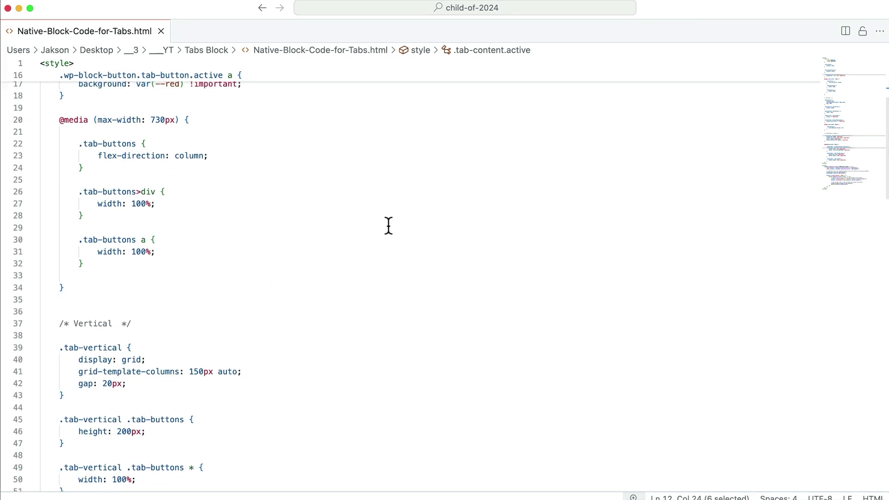
scroll(389, 226, up, 4)
drag(117, 195, 64, 195)
key(super+c)
- Set up find and replace of 'tab-content' with 'tab-content-2'
key(super+f)
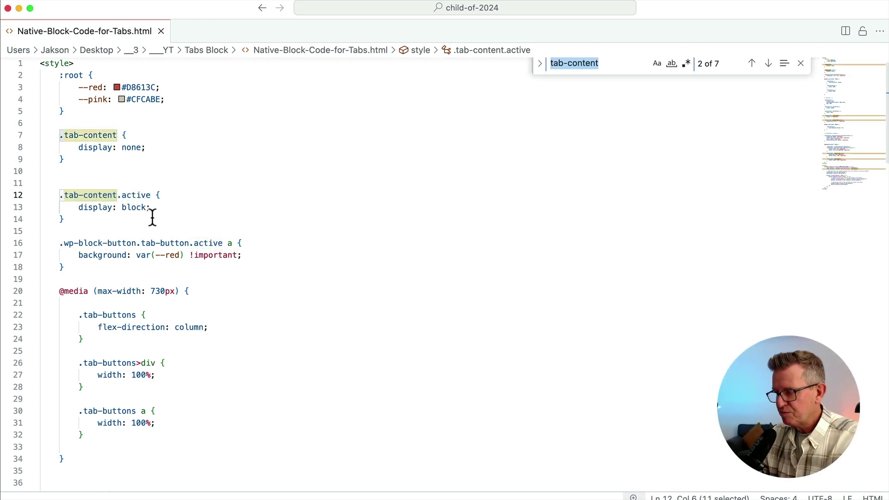
click(541, 70)
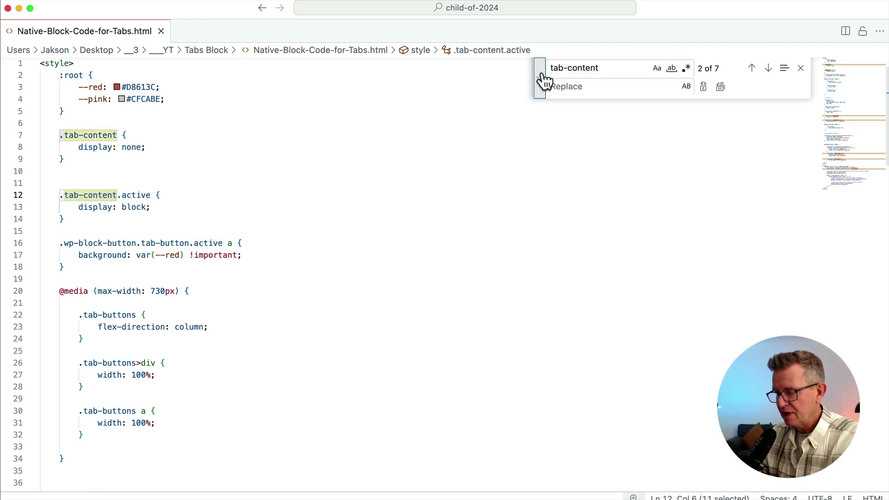
click(570, 85)
key(super+v)
text(-2)
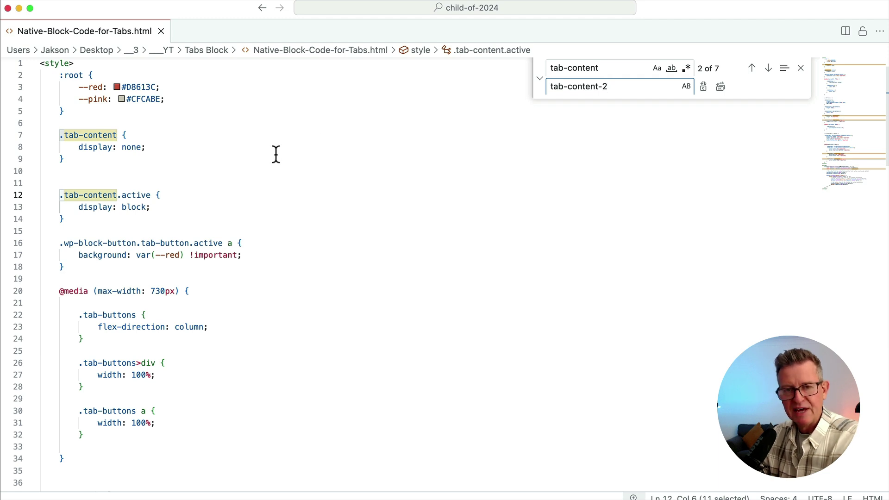
click(393, 291)
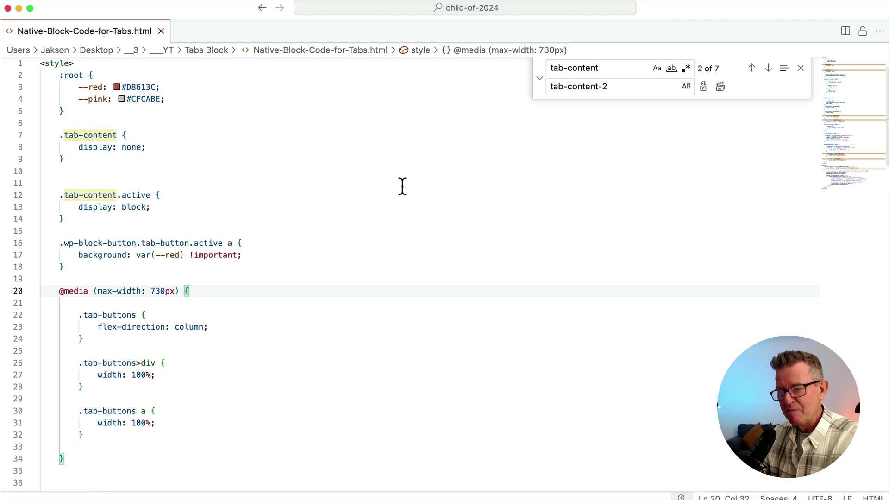
- Return to the Horizontal Tabs page in Firefox
key(super+Tab)
key(Escape)
scroll(202, 312, down, 15)
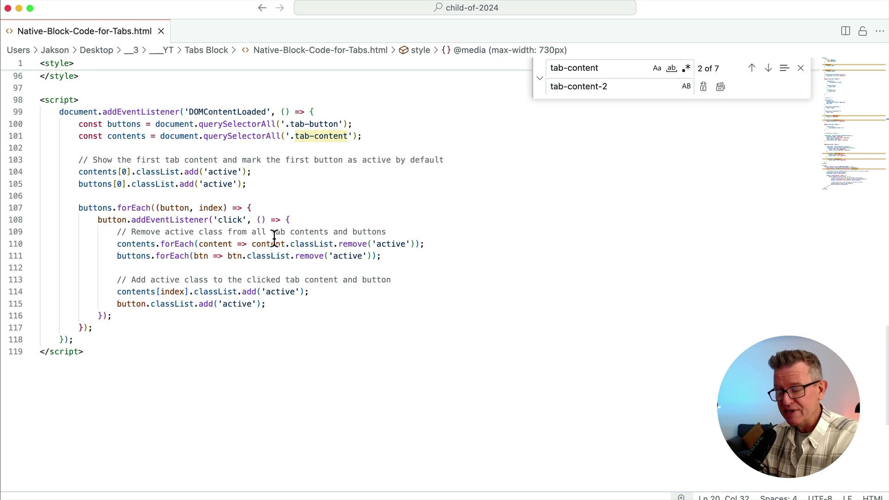
key(super+Tab)
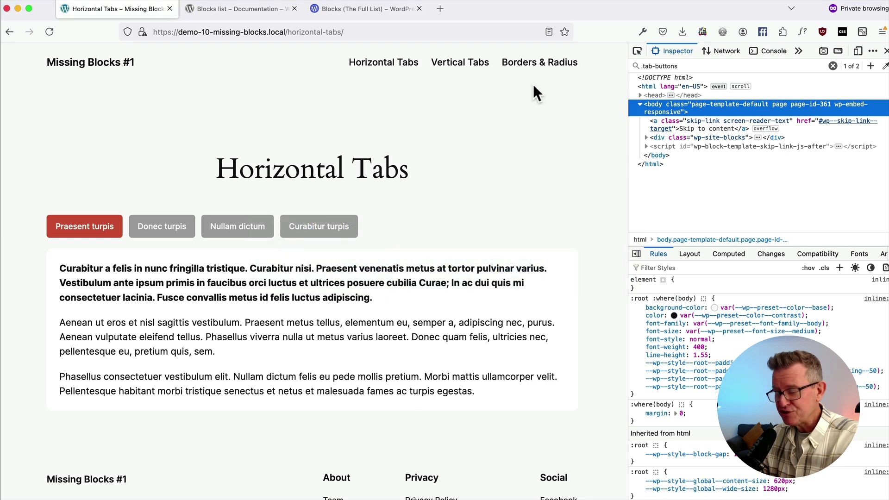